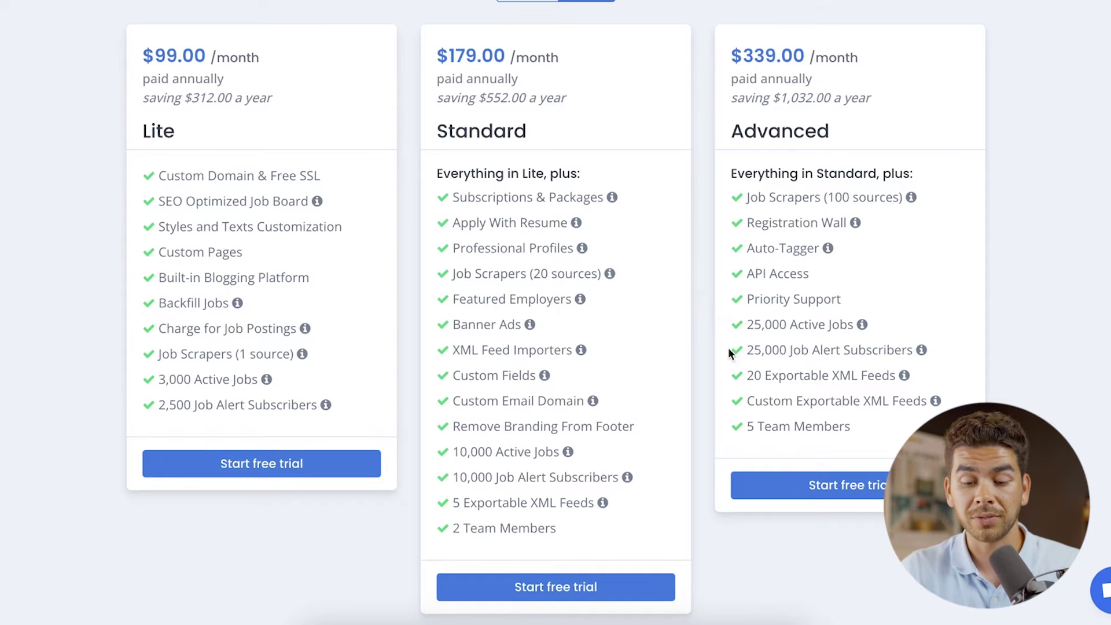
# Start the 14-day free trial of the Lite plan, billed monthly at $125.00, with the card information, country and postal code filled in.
pyautogui.scroll(-1, 759, 342)
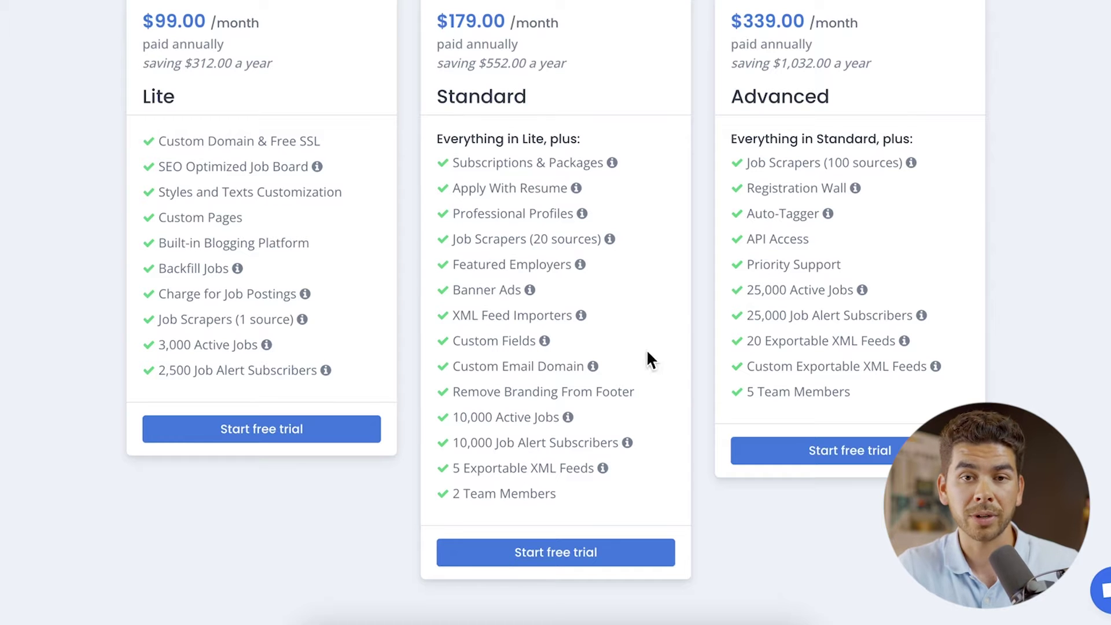
pyautogui.scroll(1, 260, 482)
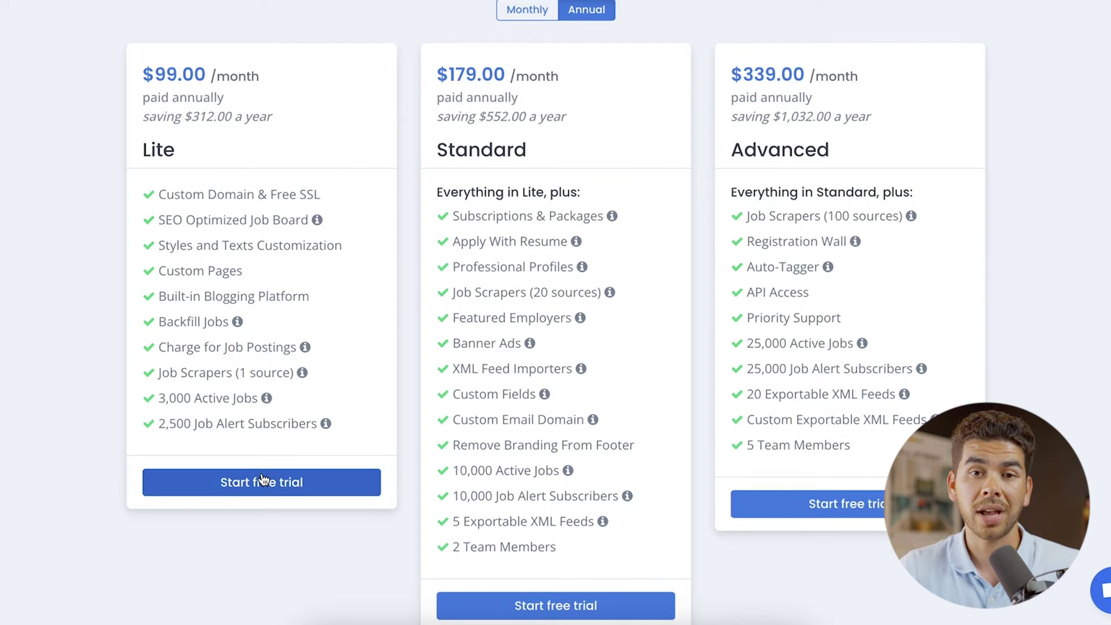
pyautogui.click(269, 493)
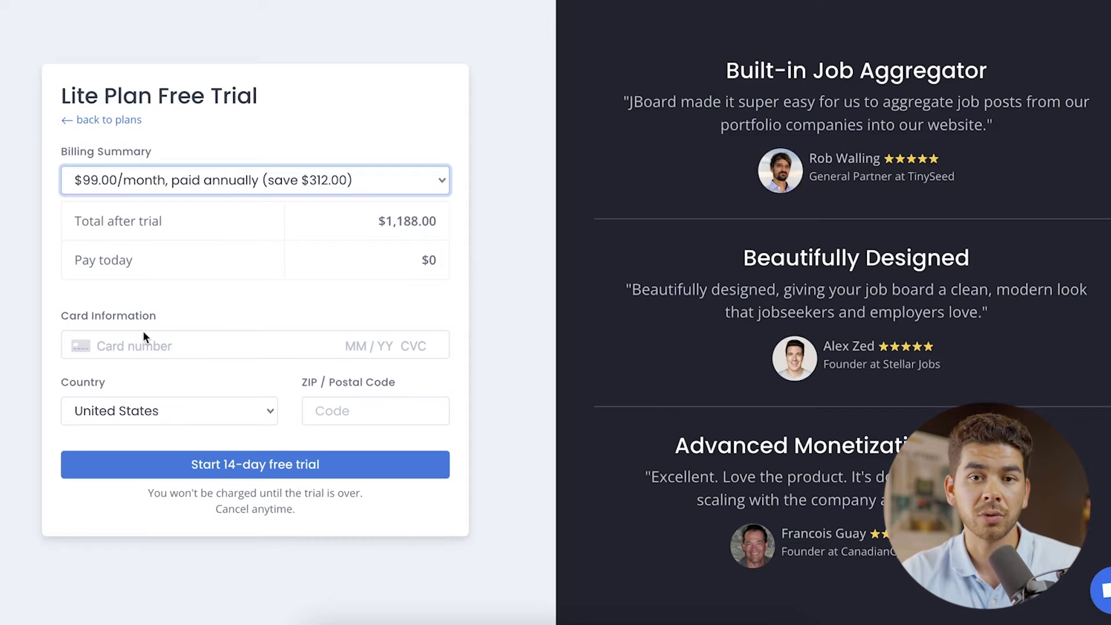
pyautogui.click(251, 302)
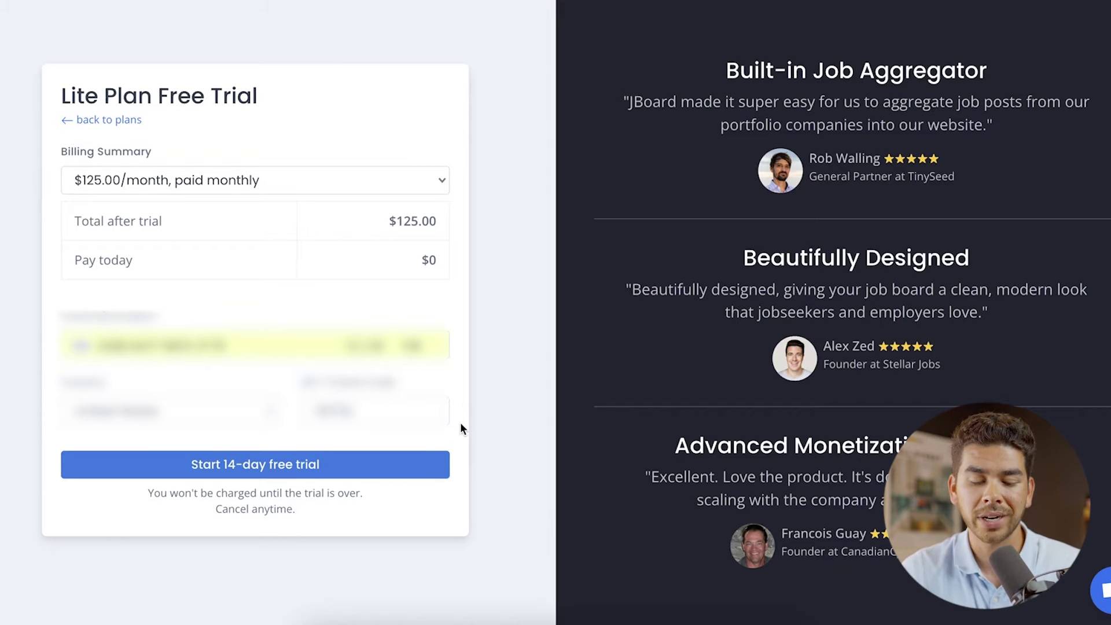
pyautogui.click(420, 469)
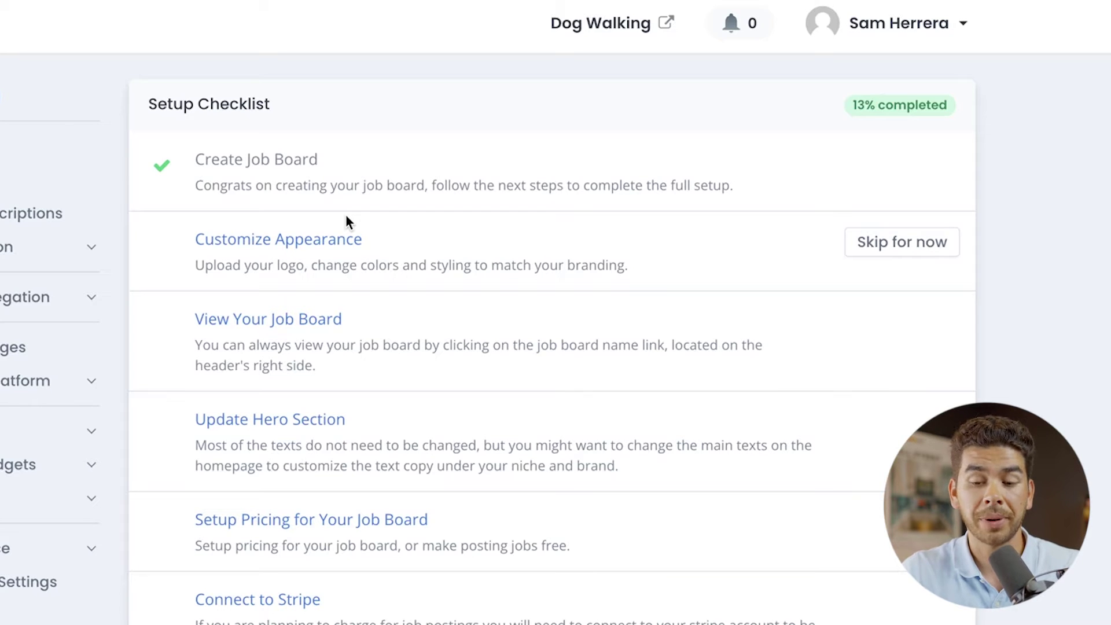
# View the live Dog Walking job board website and examine its homepage categories and latest job listings.
pyautogui.click(635, 24)
pyautogui.scroll(-14, 602, 258)
pyautogui.scroll(-16, 601, 260)
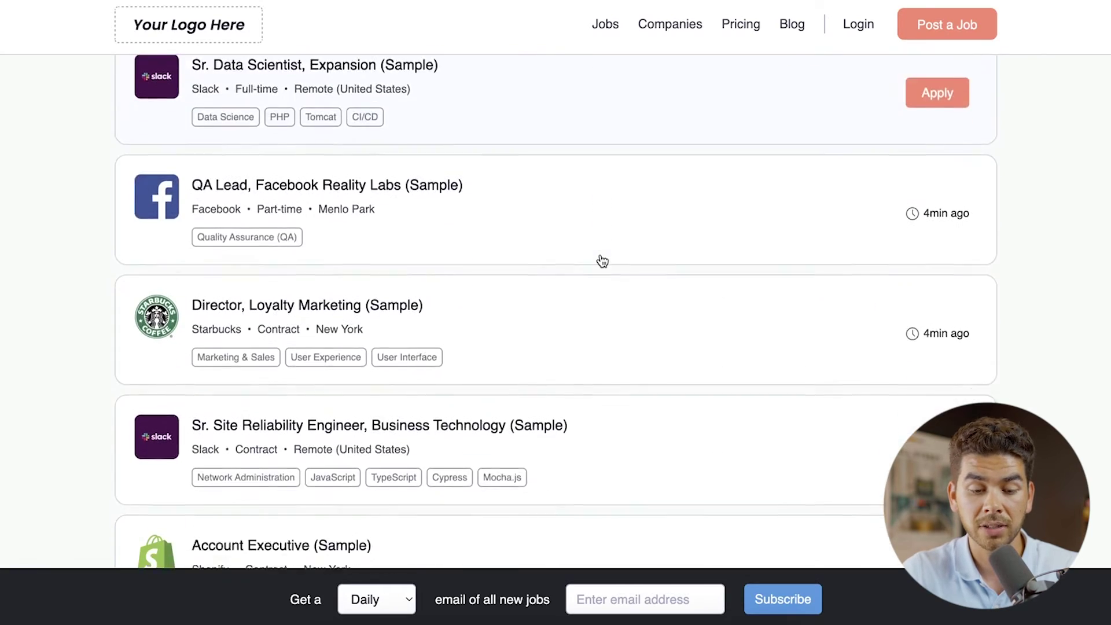
pyautogui.scroll(-2, 602, 261)
pyautogui.scroll(20, 602, 261)
pyautogui.scroll(-1, 602, 261)
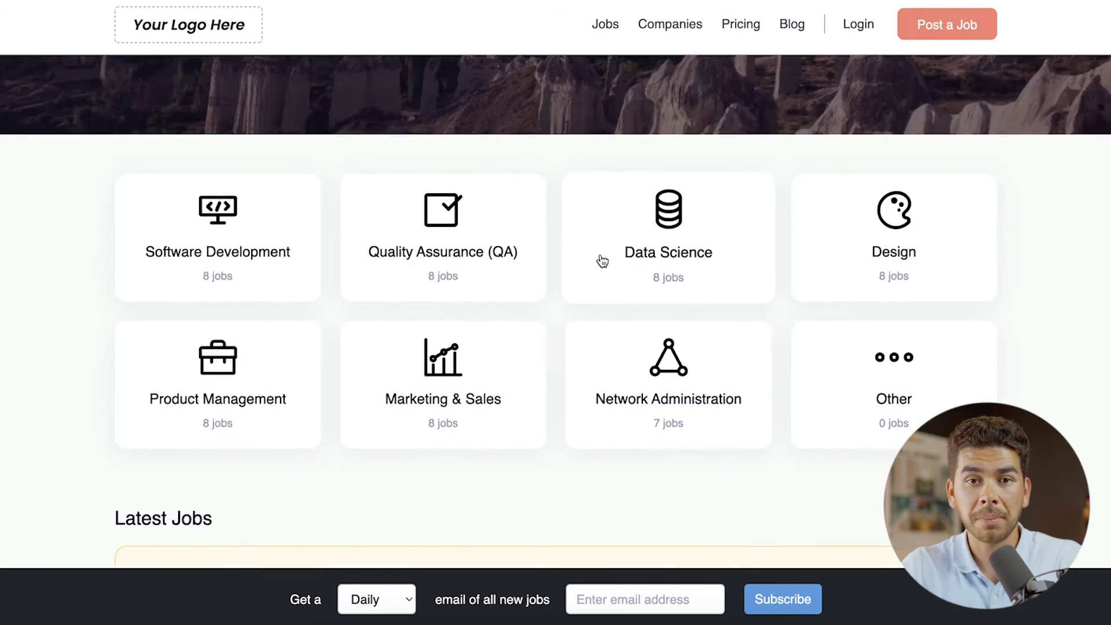
pyautogui.scroll(-13, 601, 261)
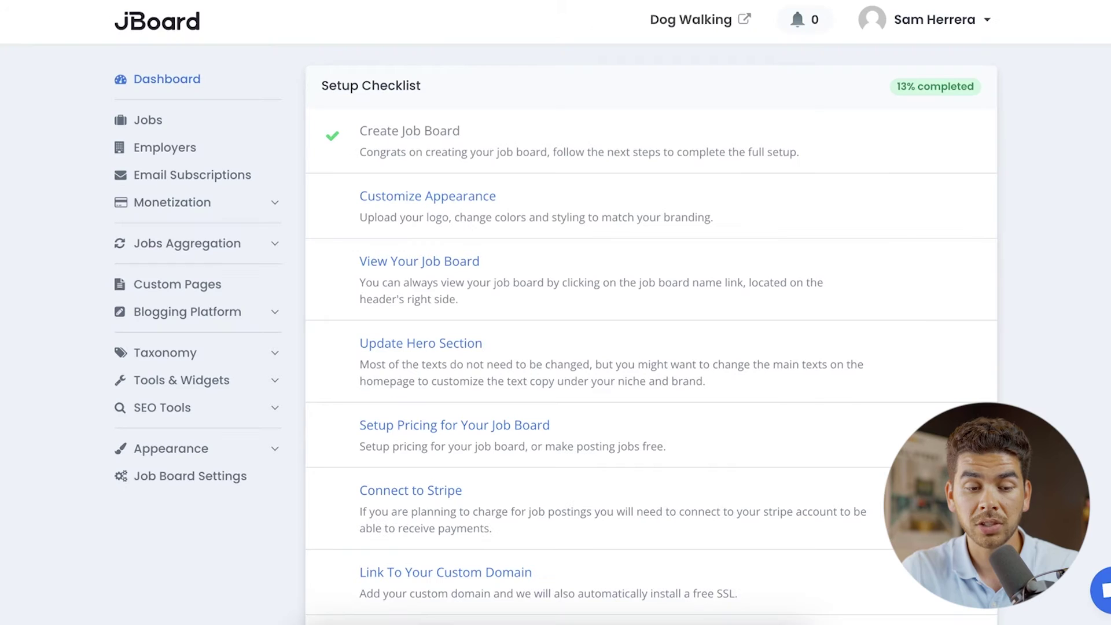
# Set the job board's main color to #6FA2FF in the general appearance settings.
pyautogui.click(426, 200)
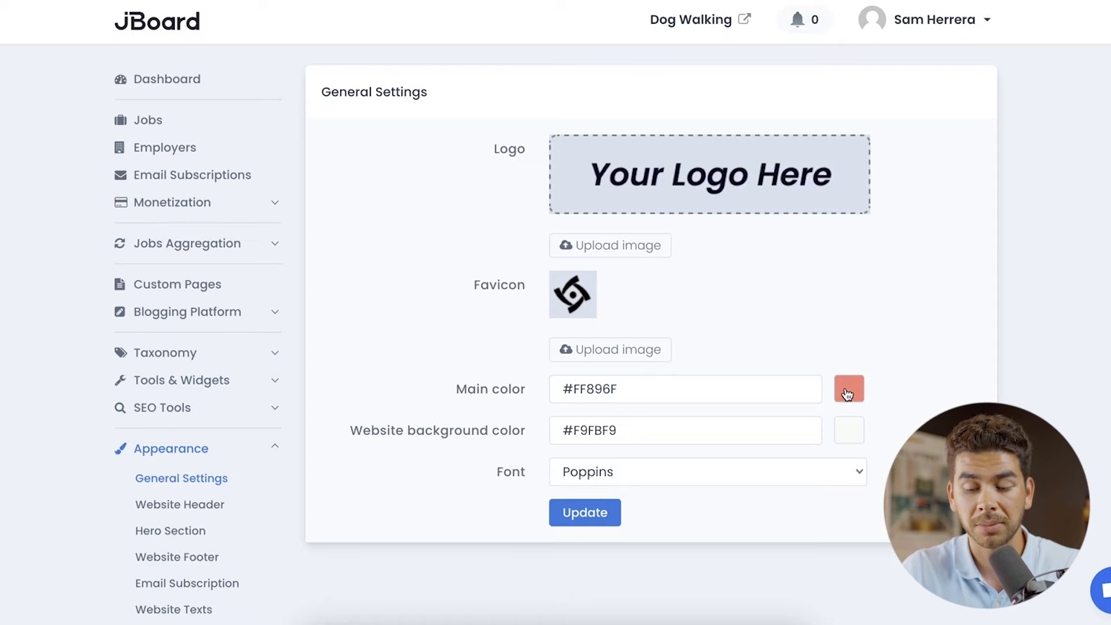
pyautogui.click(847, 393)
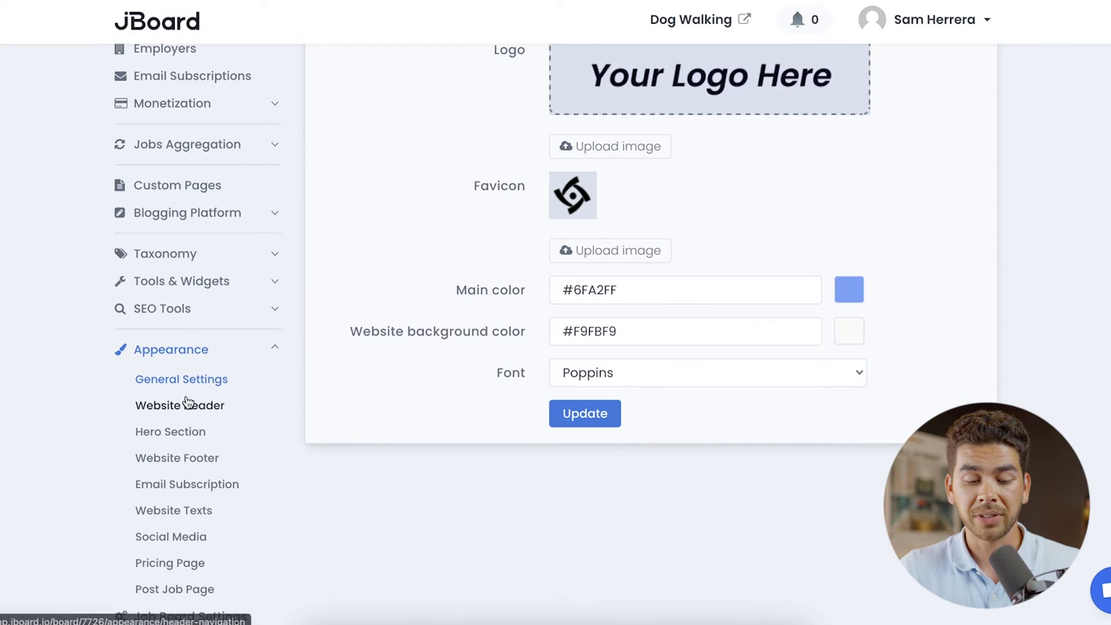
# Review the appearance settings for the website header, website footer and email subscription box.
pyautogui.scroll(-1, 180, 528)
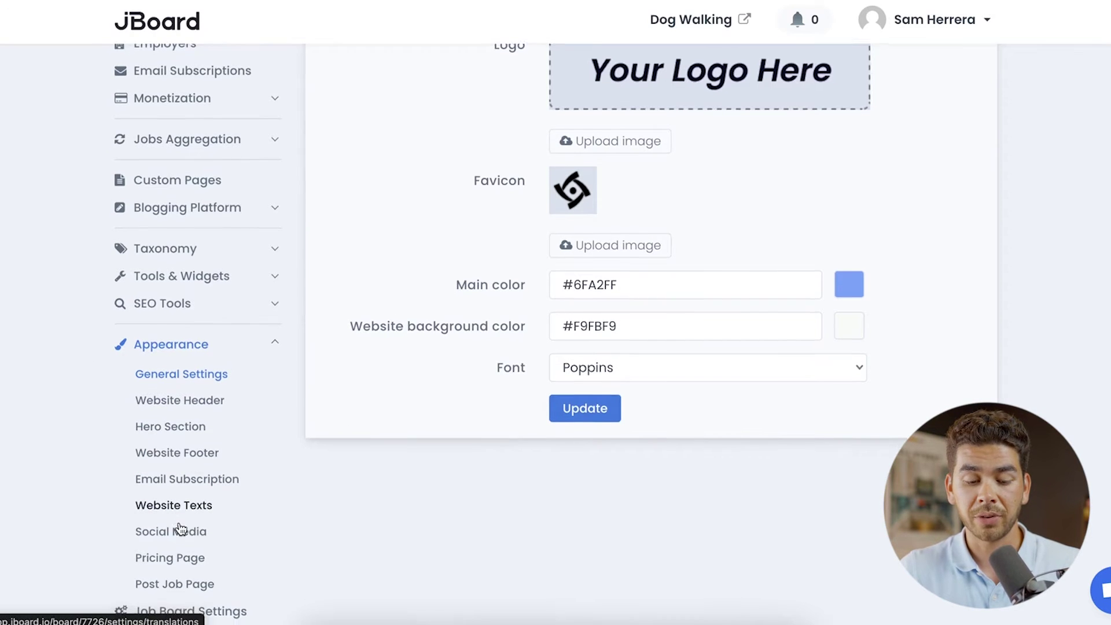
pyautogui.click(210, 409)
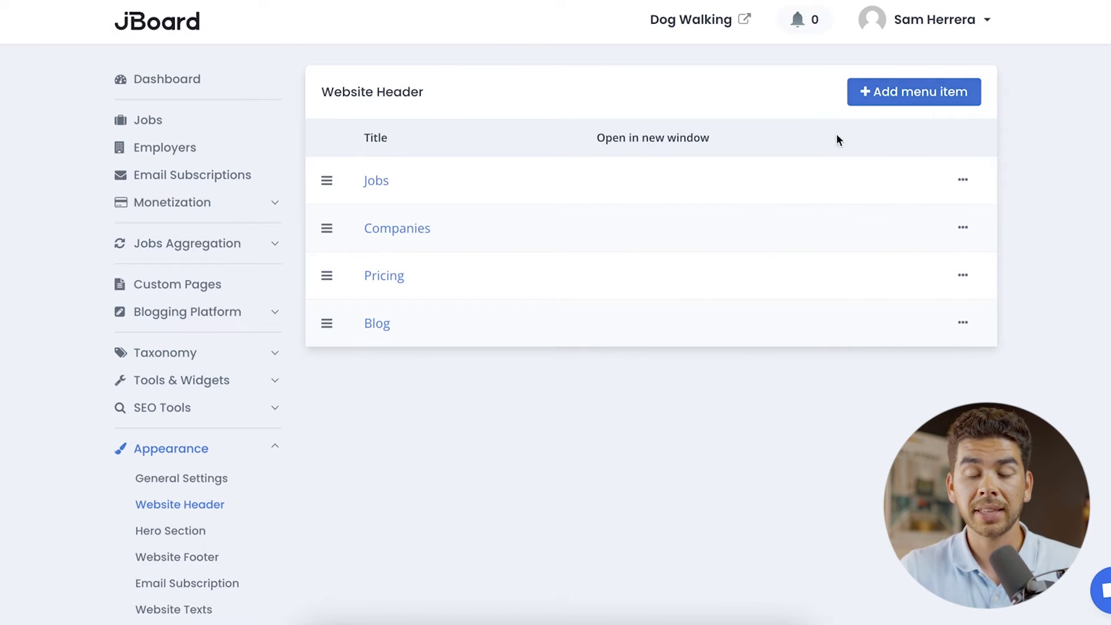
pyautogui.scroll(-2, 375, 320)
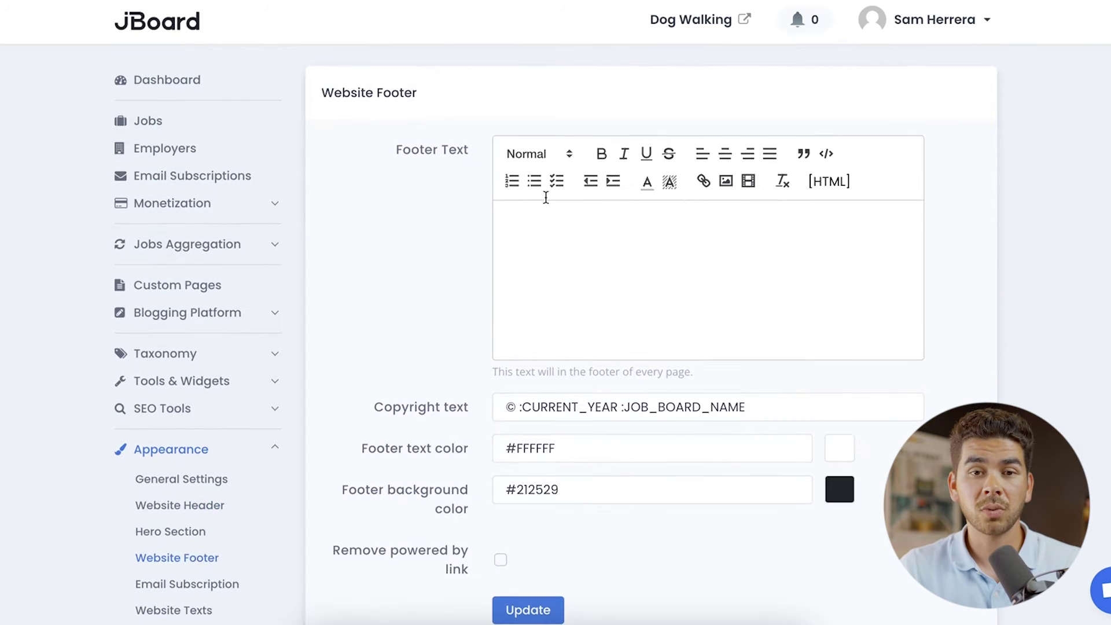
pyautogui.scroll(-2, 616, 232)
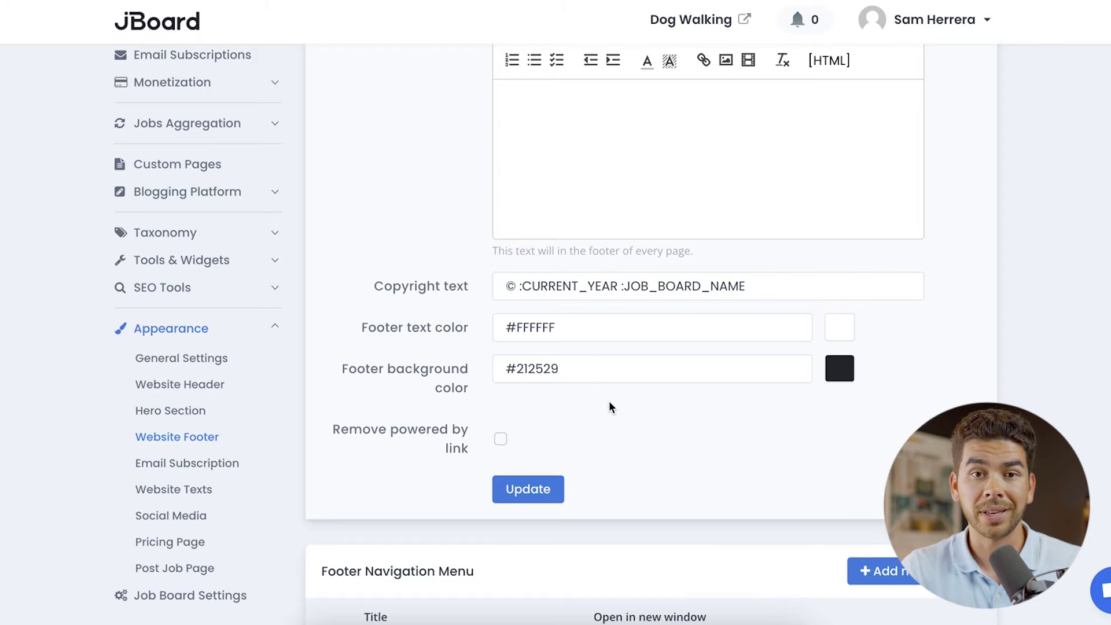
pyautogui.scroll(1, 609, 405)
pyautogui.scroll(-1, 167, 519)
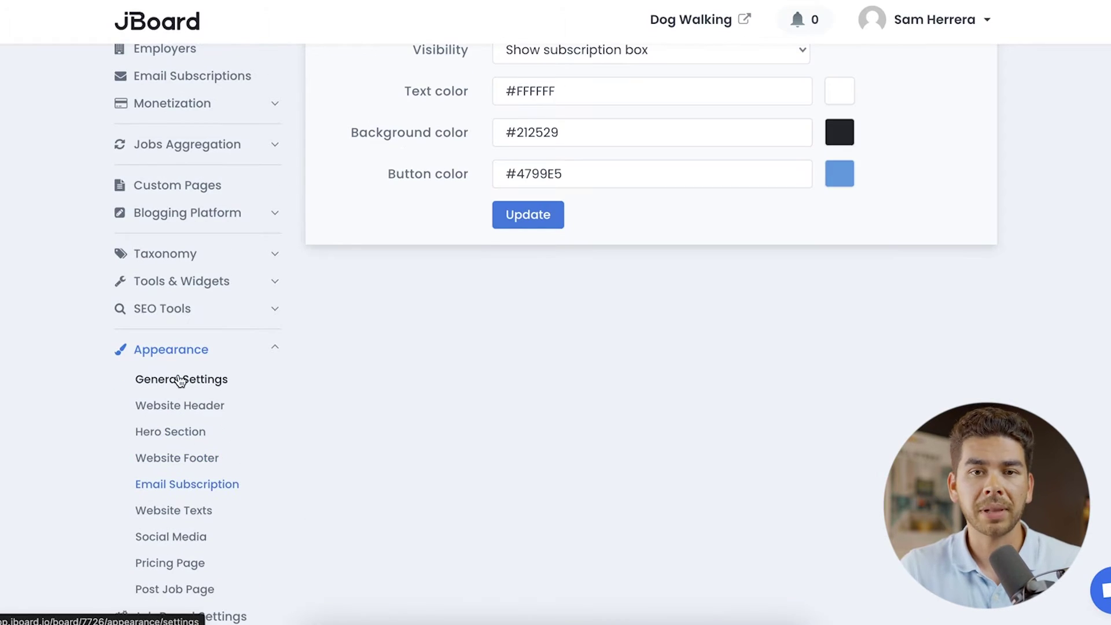
pyautogui.scroll(2, 174, 426)
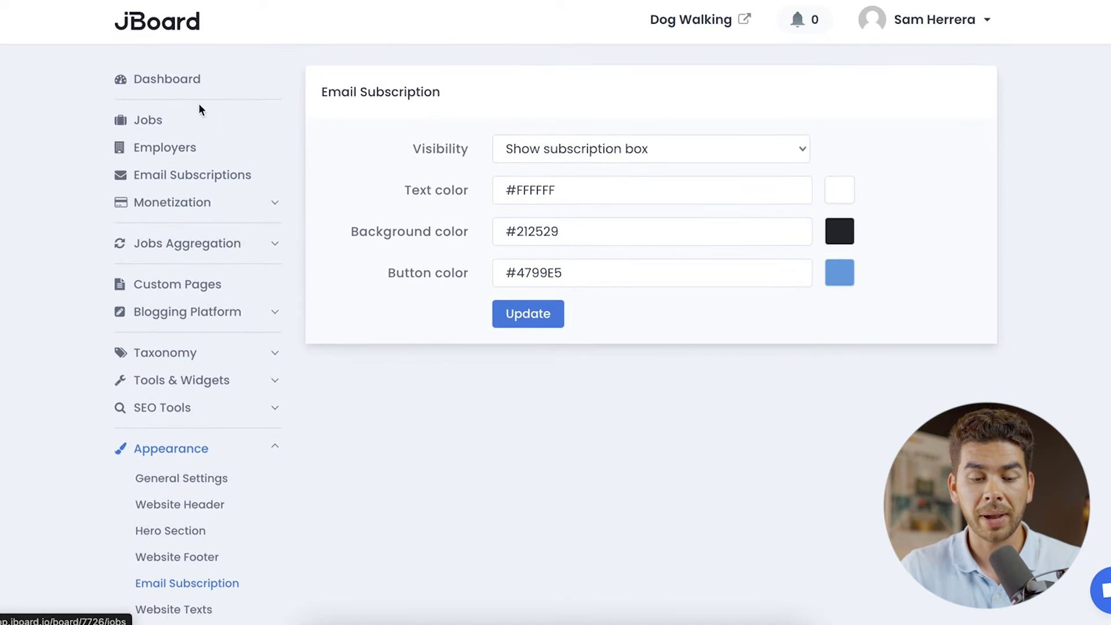
# Return to the dashboard's setup checklist and open the Single Job Posting product from the pricing setup.
pyautogui.click(197, 88)
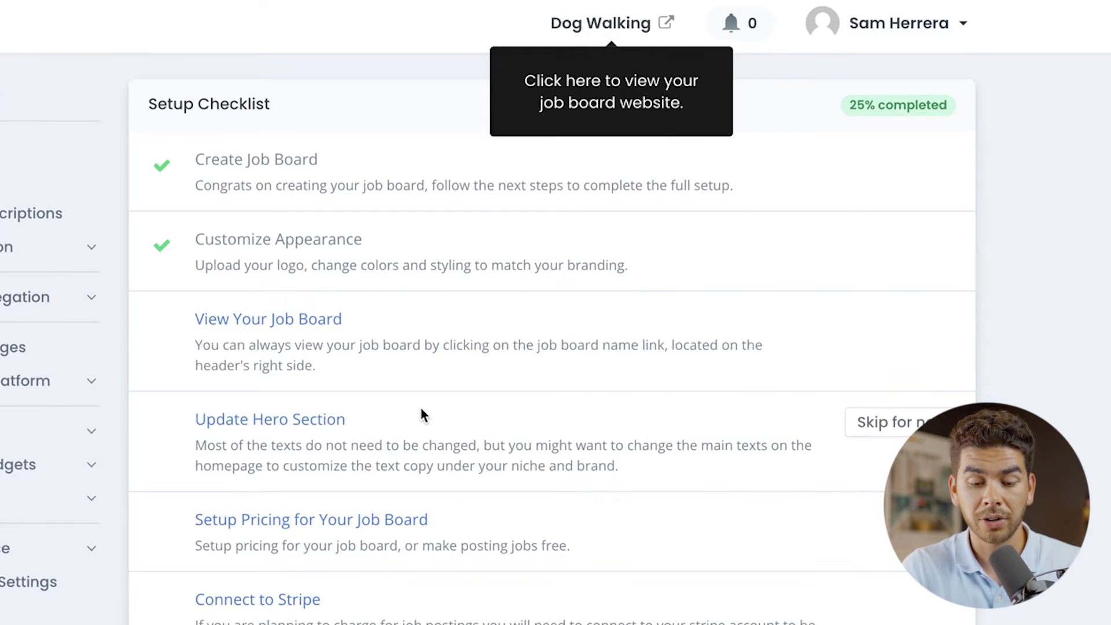
pyautogui.scroll(-2, 421, 417)
pyautogui.scroll(1, 421, 417)
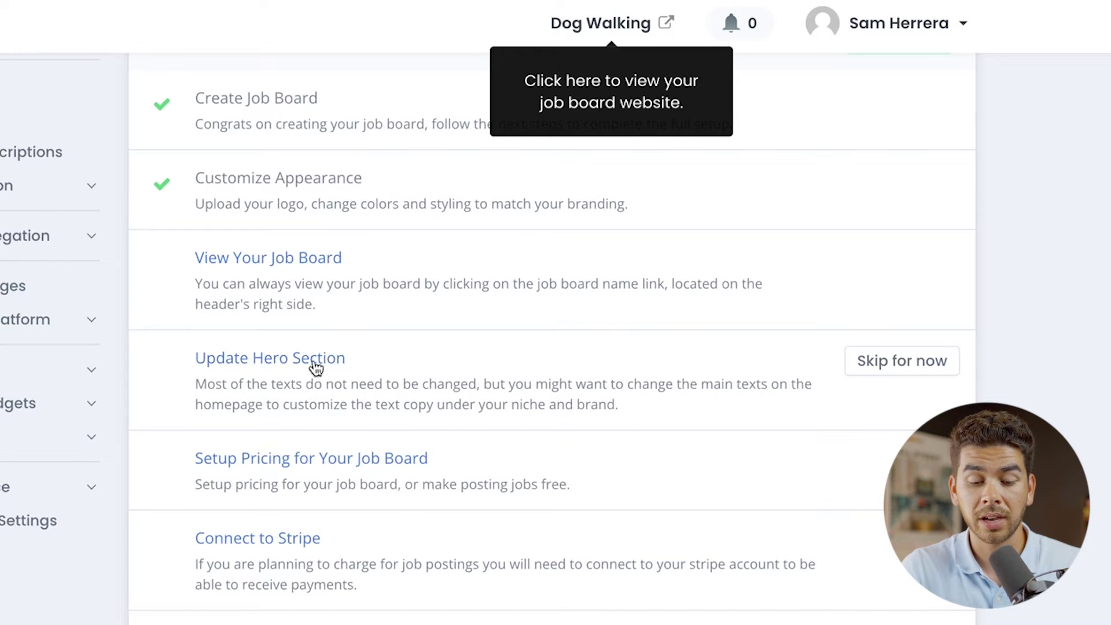
pyautogui.scroll(-3, 324, 389)
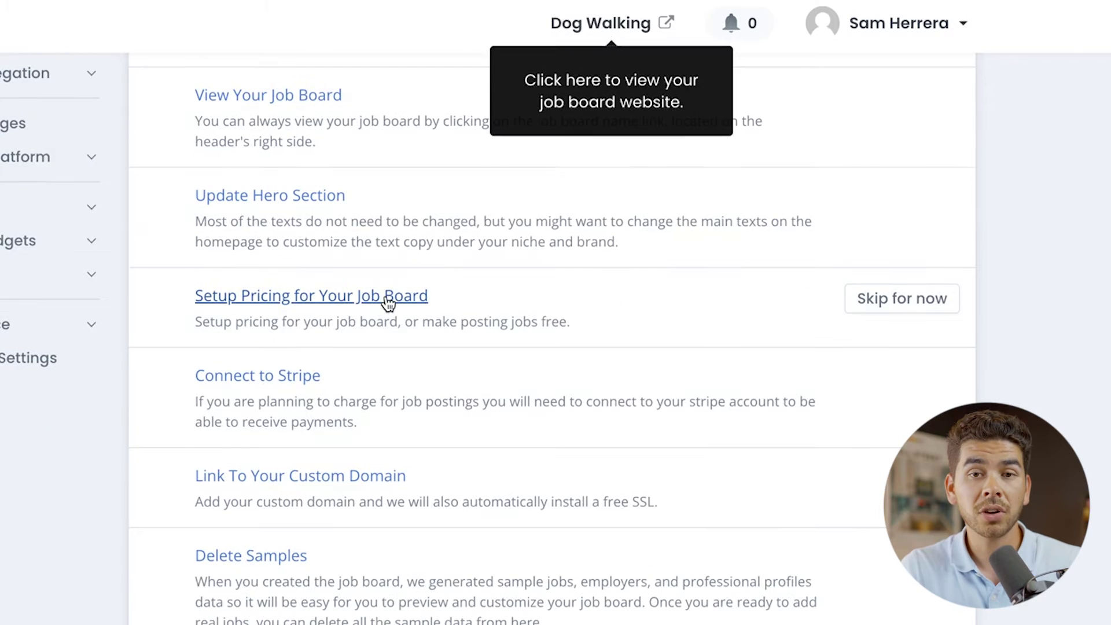
pyautogui.click(390, 298)
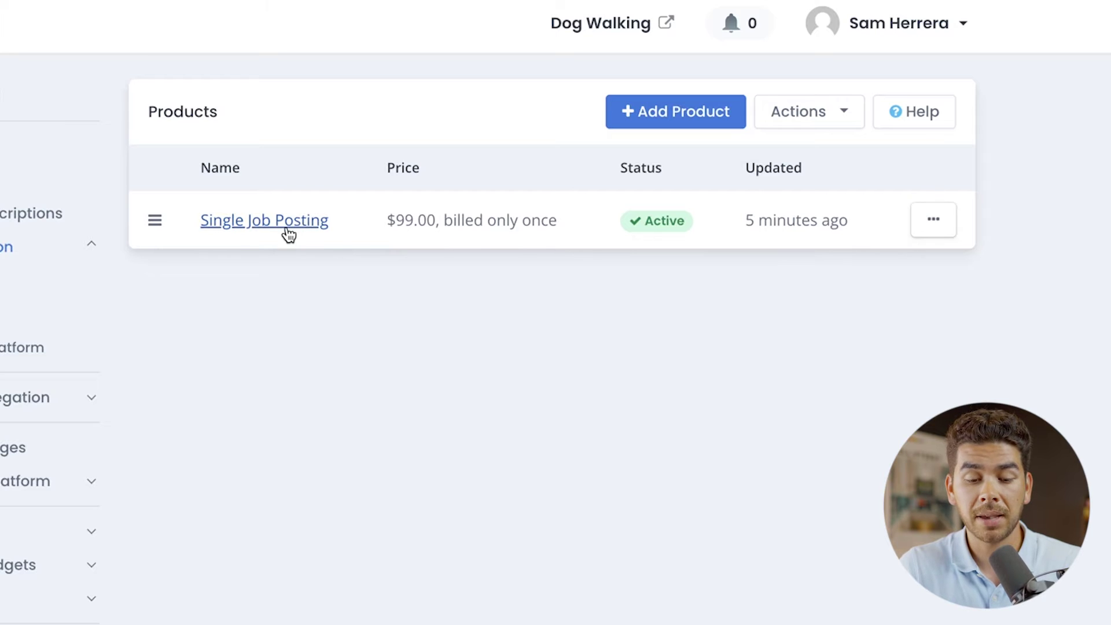
pyautogui.click(447, 248)
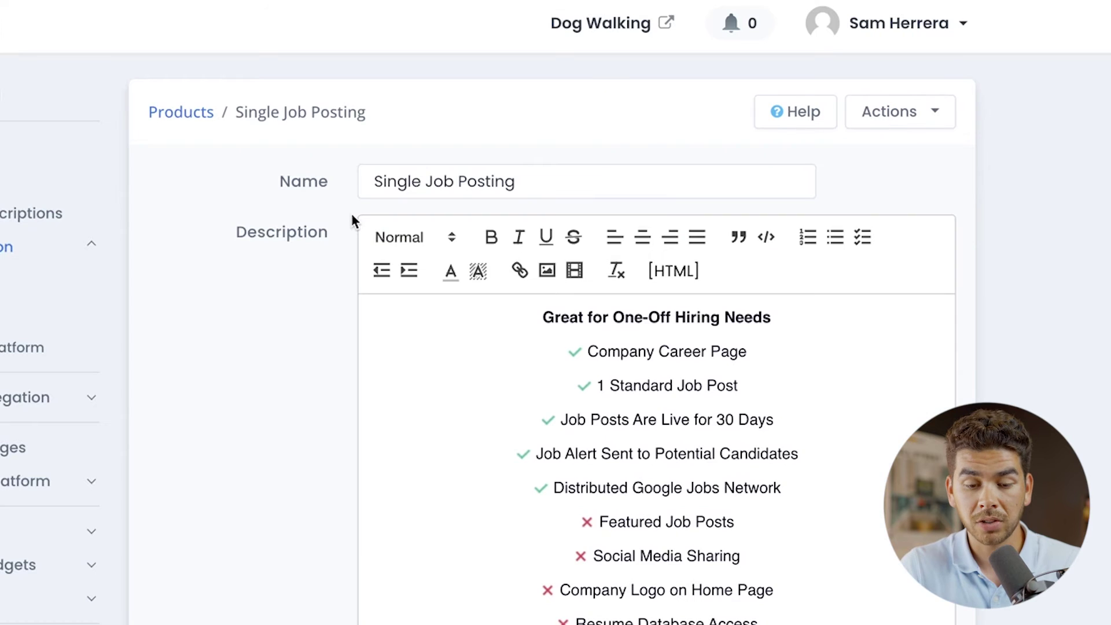
# Set the period in which the Single Job Posting product should be used to 30 days.
pyautogui.click(600, 322)
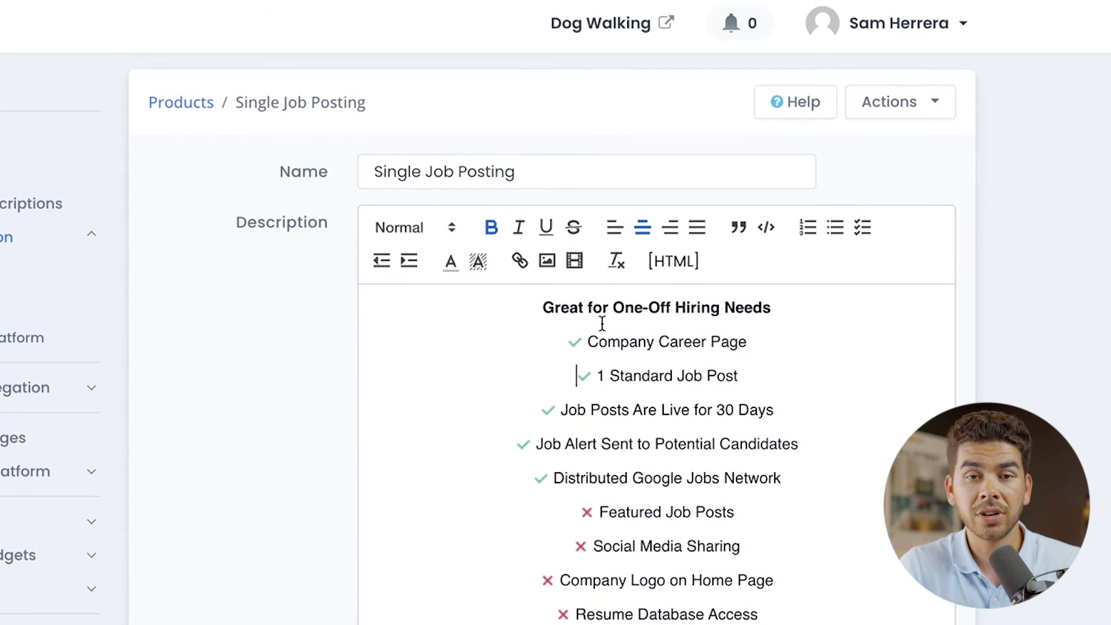
pyautogui.scroll(-9, 666, 474)
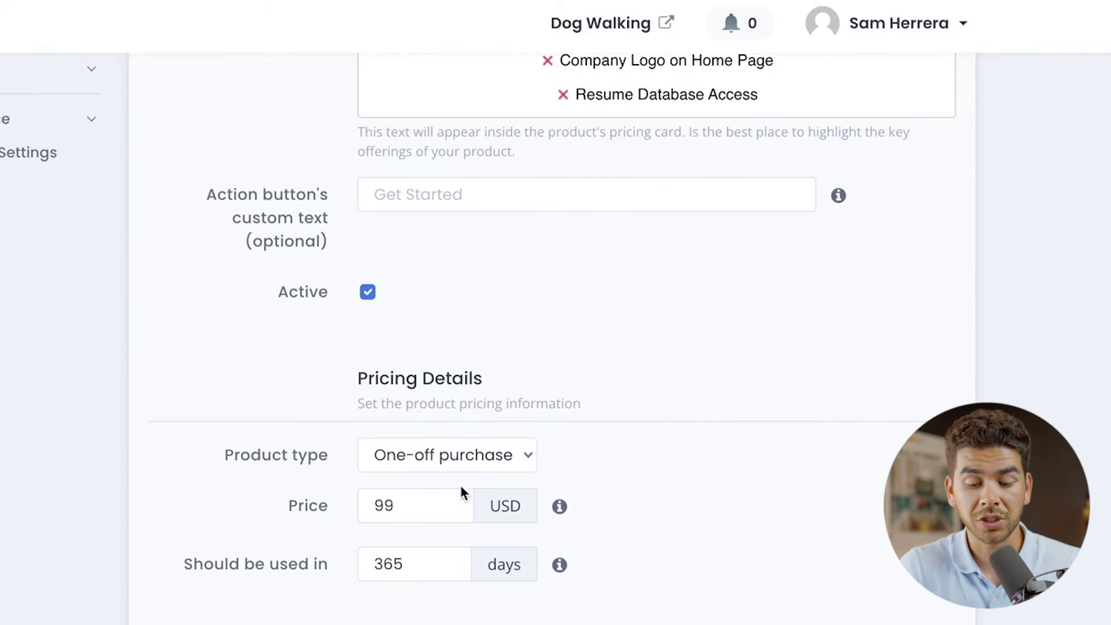
pyautogui.scroll(-3, 411, 549)
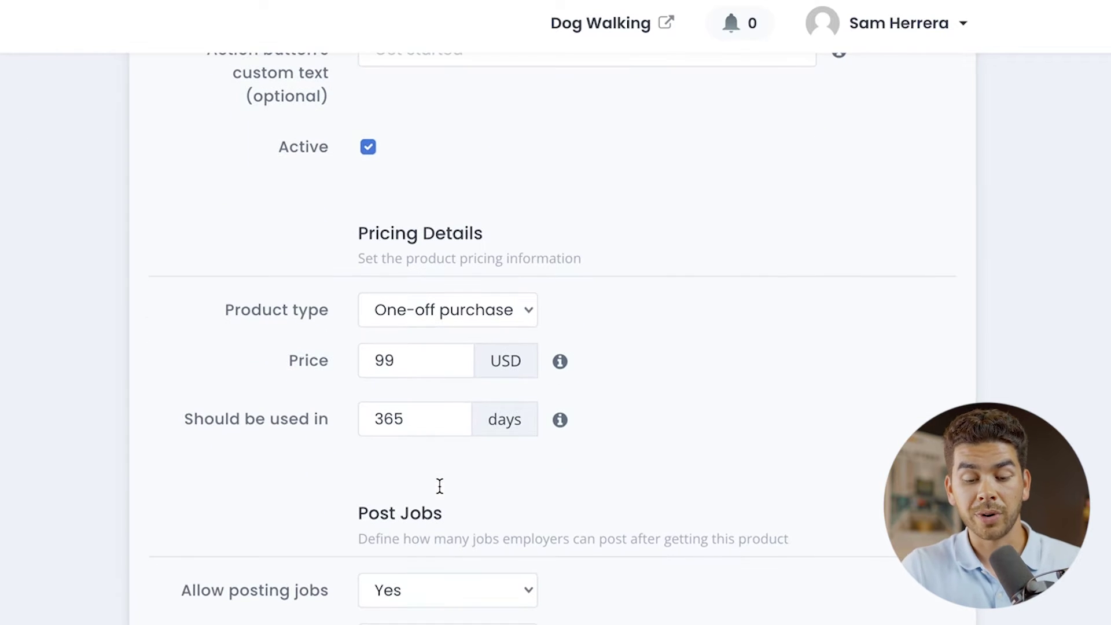
pyautogui.doubleClick(424, 422)
pyautogui.write('30')
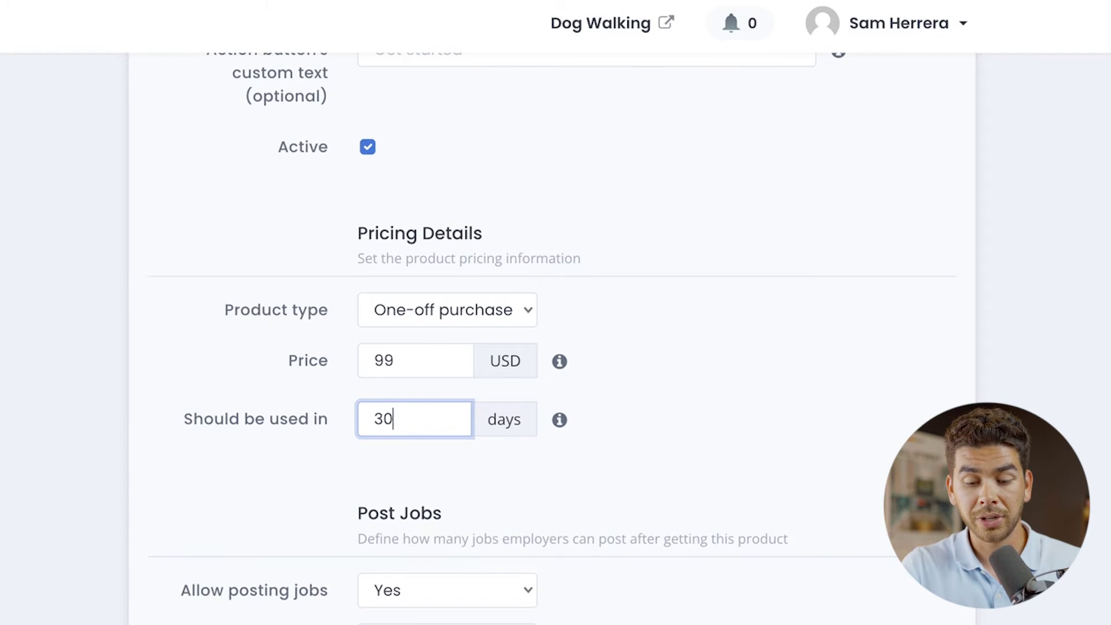
# Set the Single Job Posting's product type to One-off purchase.
pyautogui.scroll(-6, 714, 367)
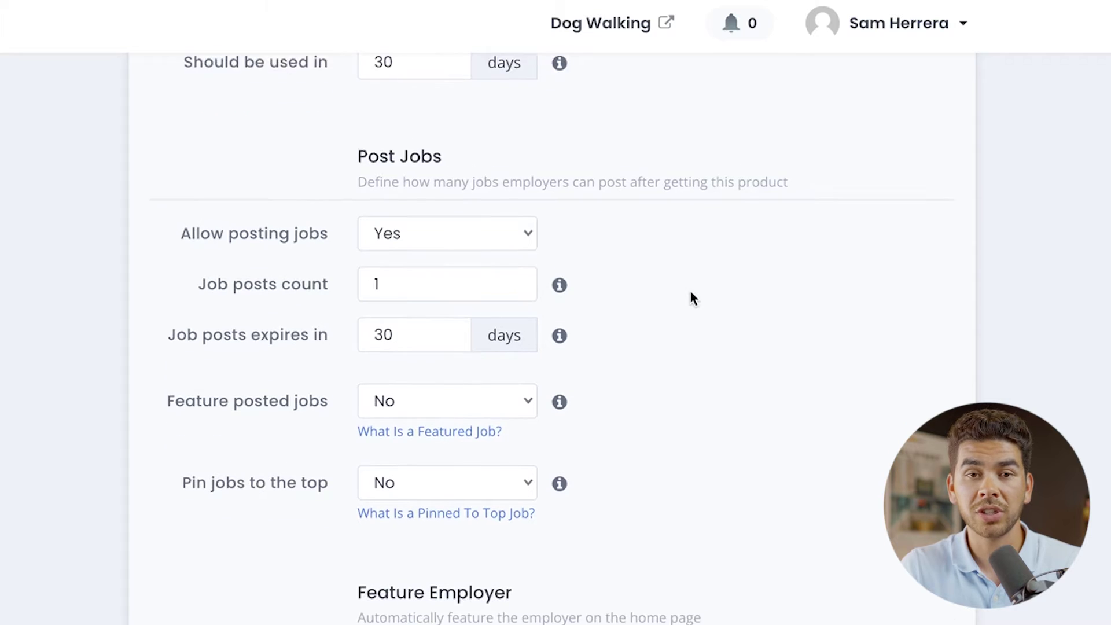
pyautogui.scroll(-1, 492, 271)
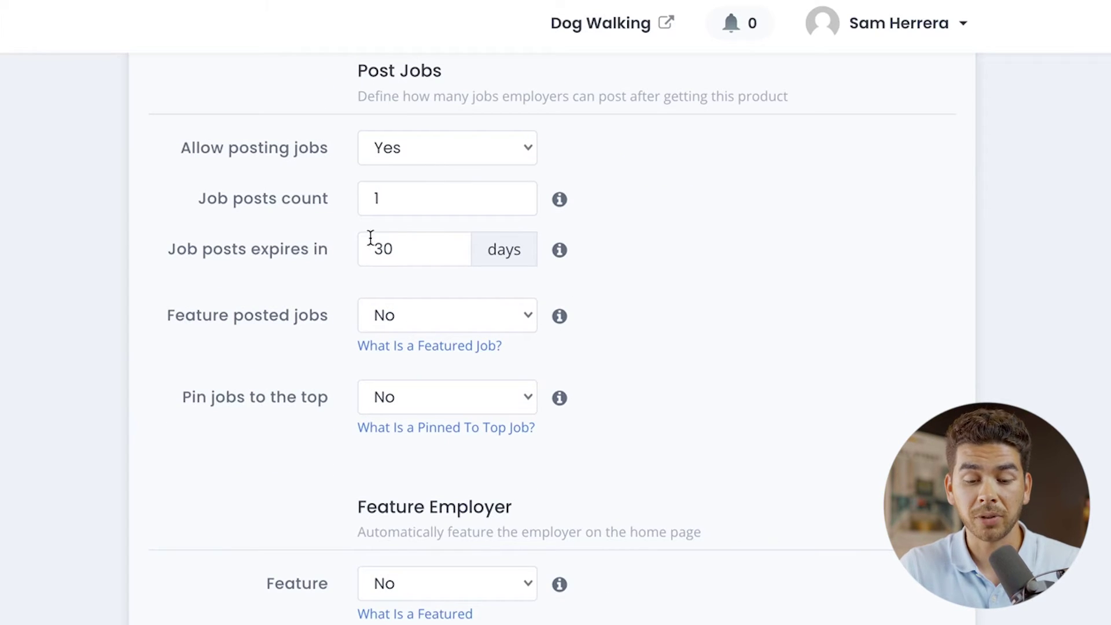
pyautogui.scroll(-6, 440, 320)
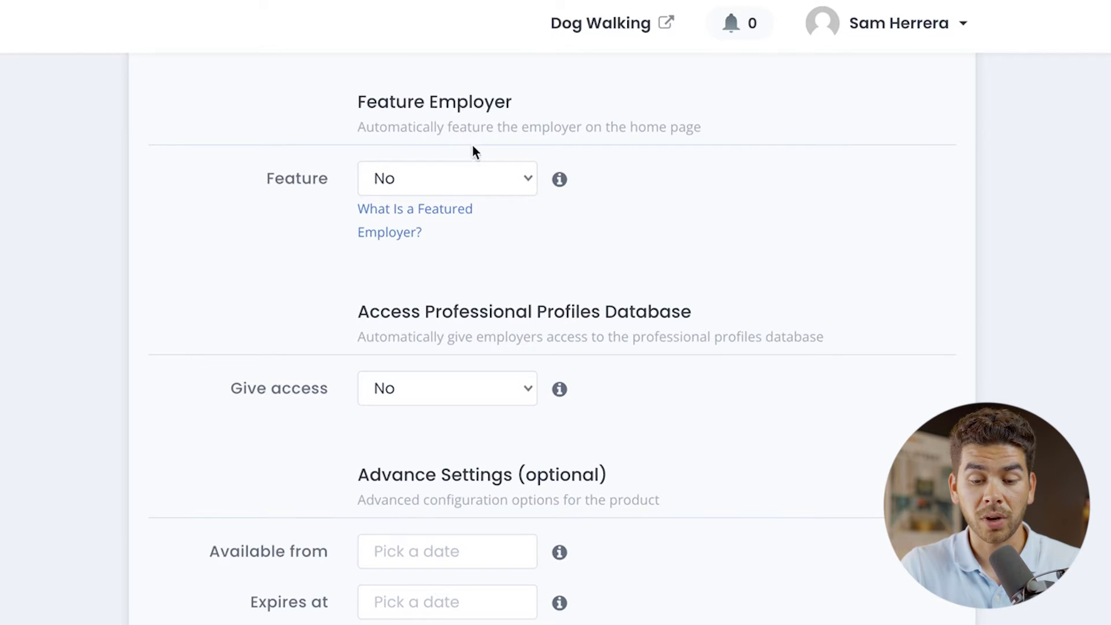
pyautogui.scroll(6, 589, 288)
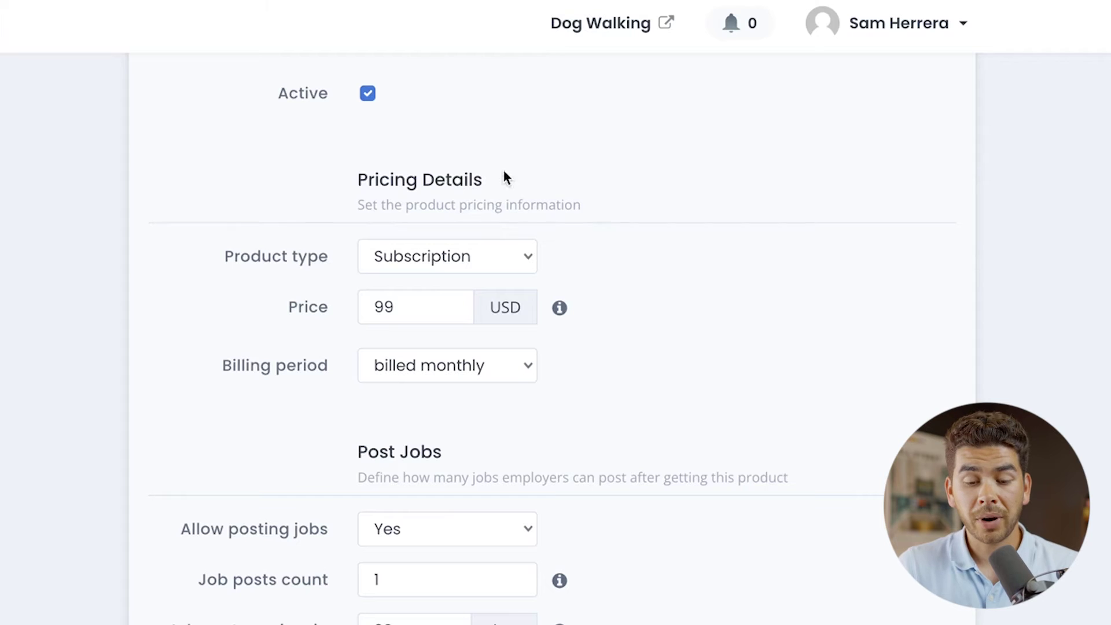
pyautogui.click(416, 264)
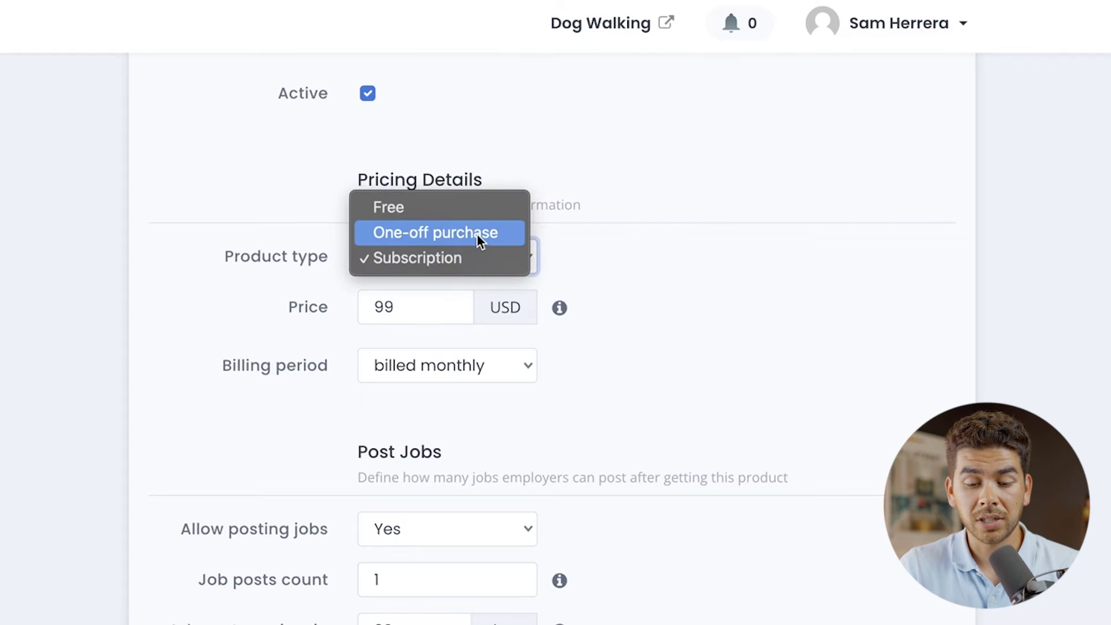
pyautogui.click(477, 233)
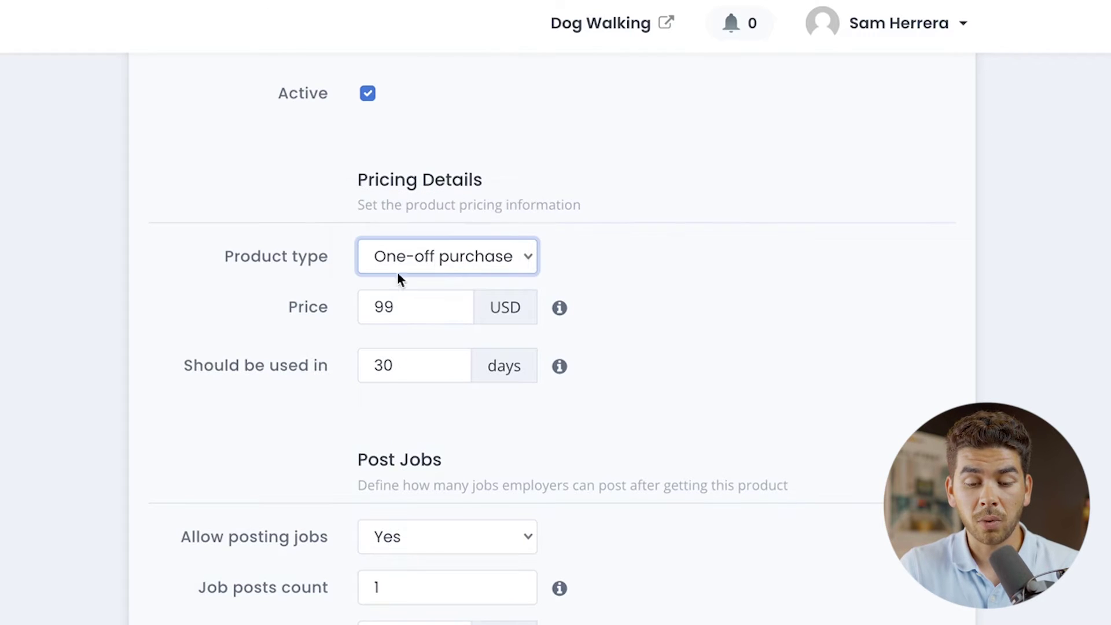
pyautogui.click(501, 271)
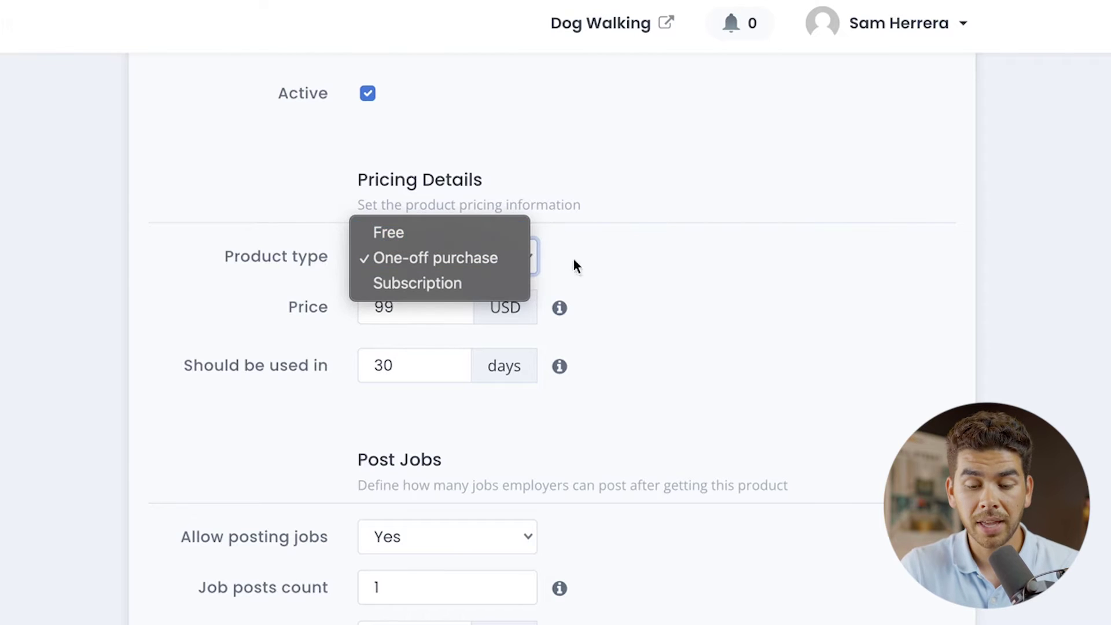
pyautogui.click(516, 256)
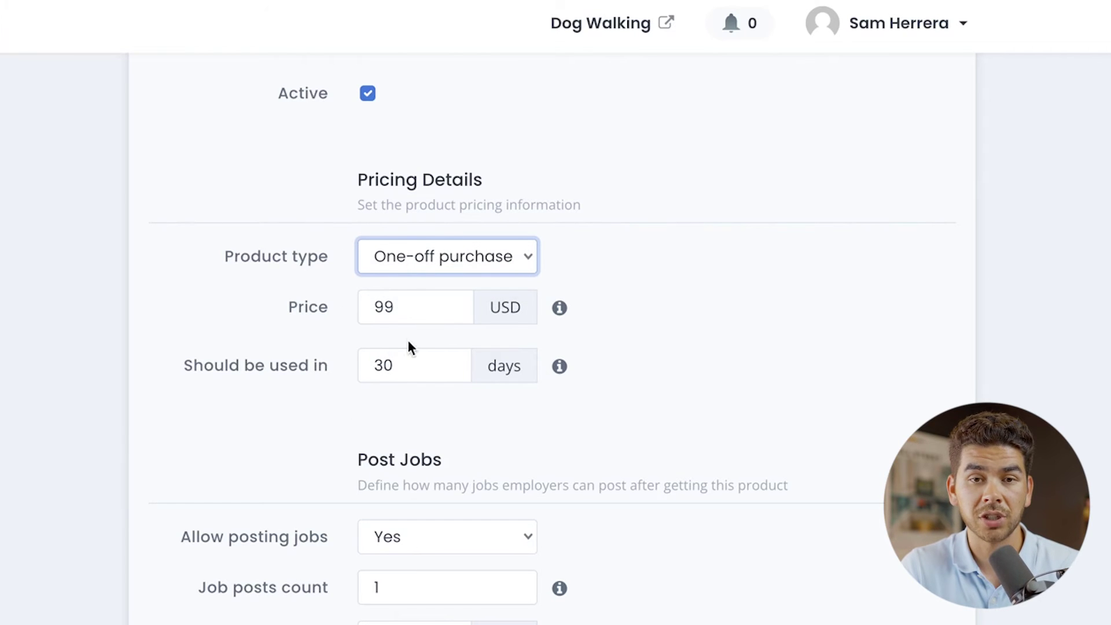
pyautogui.scroll(-6, 458, 345)
pyautogui.scroll(12, 458, 345)
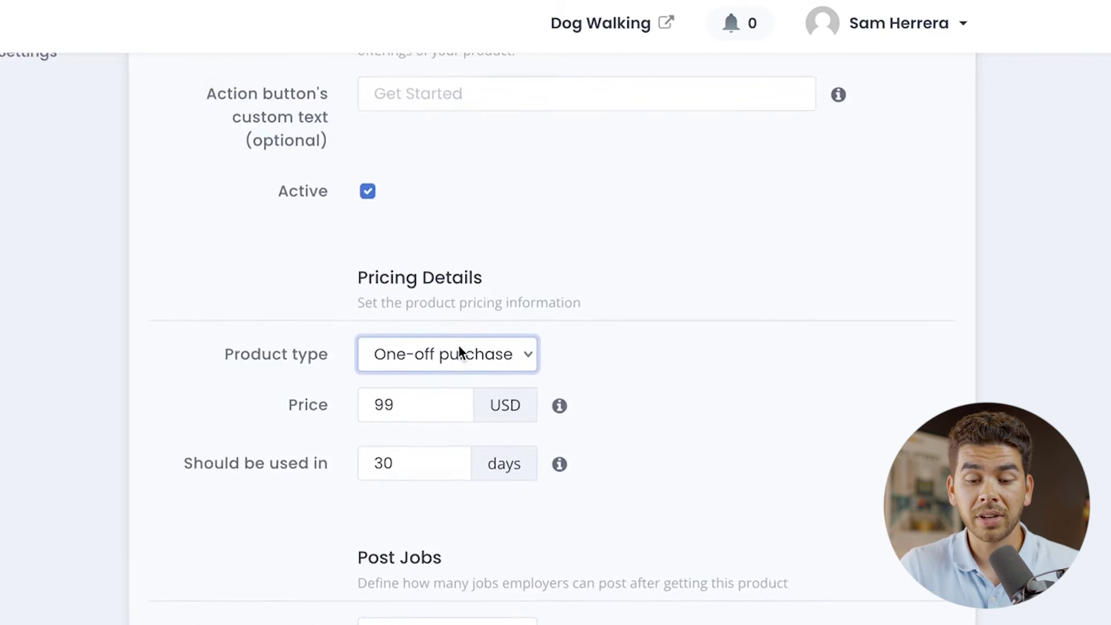
pyautogui.scroll(5, 458, 345)
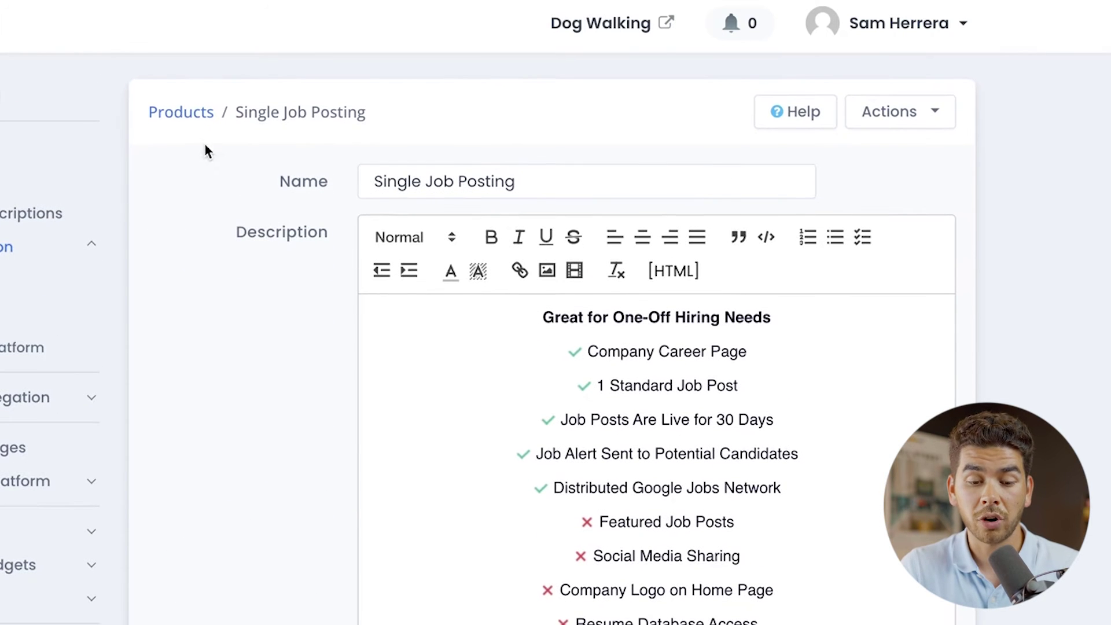
# Return to the dashboard's setup checklist and open the Connect to Stripe item.
pyautogui.click(197, 116)
pyautogui.click(193, 85)
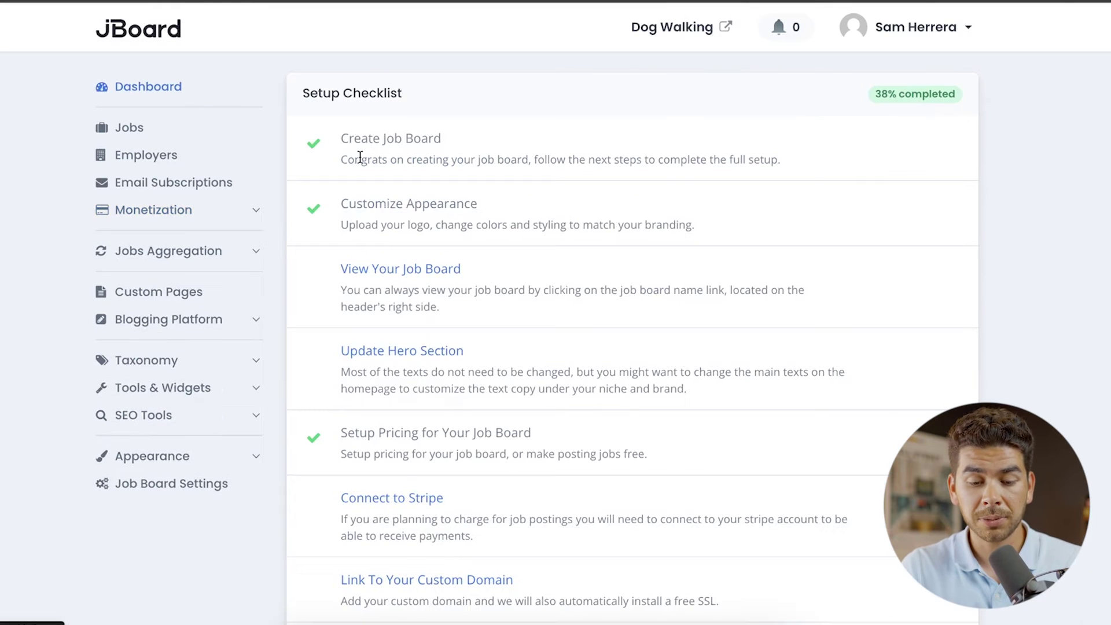
pyautogui.scroll(-1, 477, 313)
pyautogui.scroll(-3, 440, 298)
pyautogui.scroll(1, 431, 301)
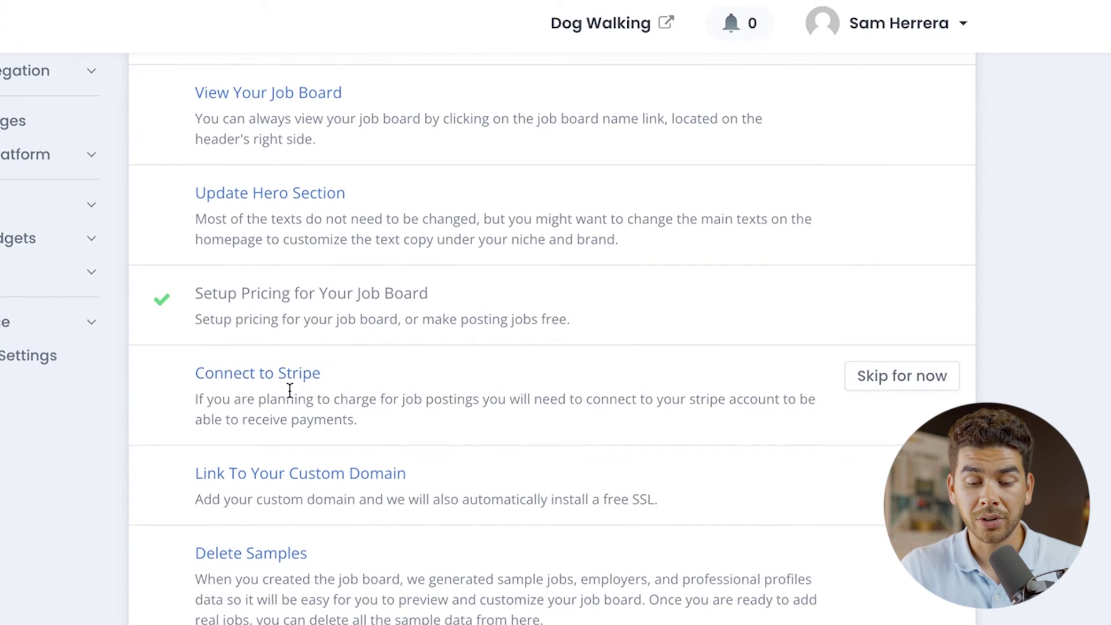
pyautogui.click(282, 381)
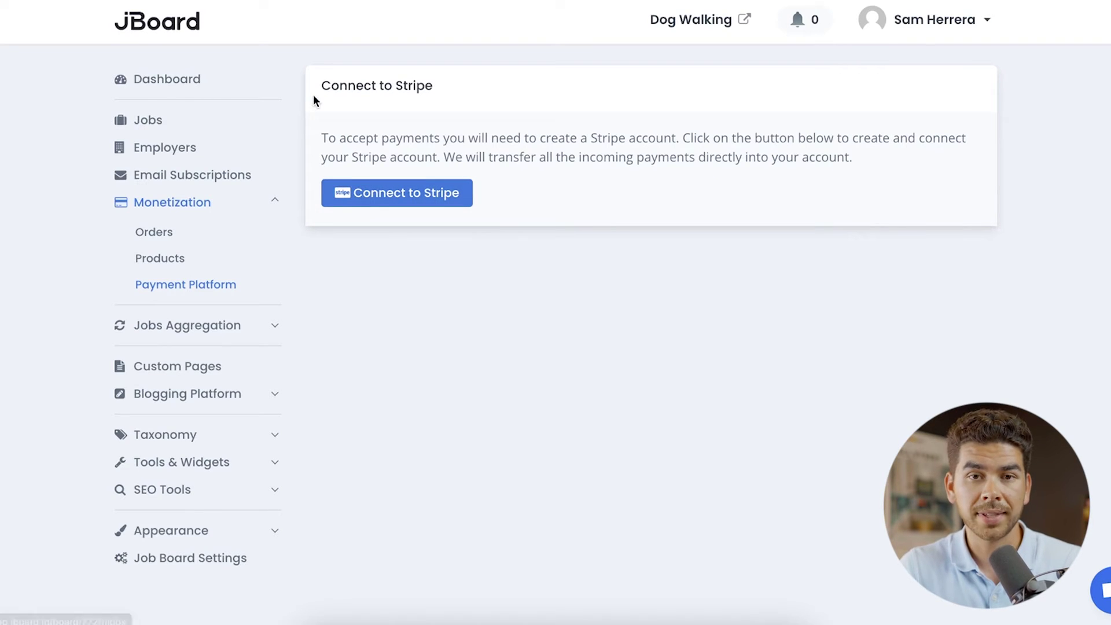
# Open Link To Your Custom Domain from the setup checklist and review the job board's domain and other general settings.
pyautogui.click(253, 90)
pyautogui.scroll(-5, 386, 364)
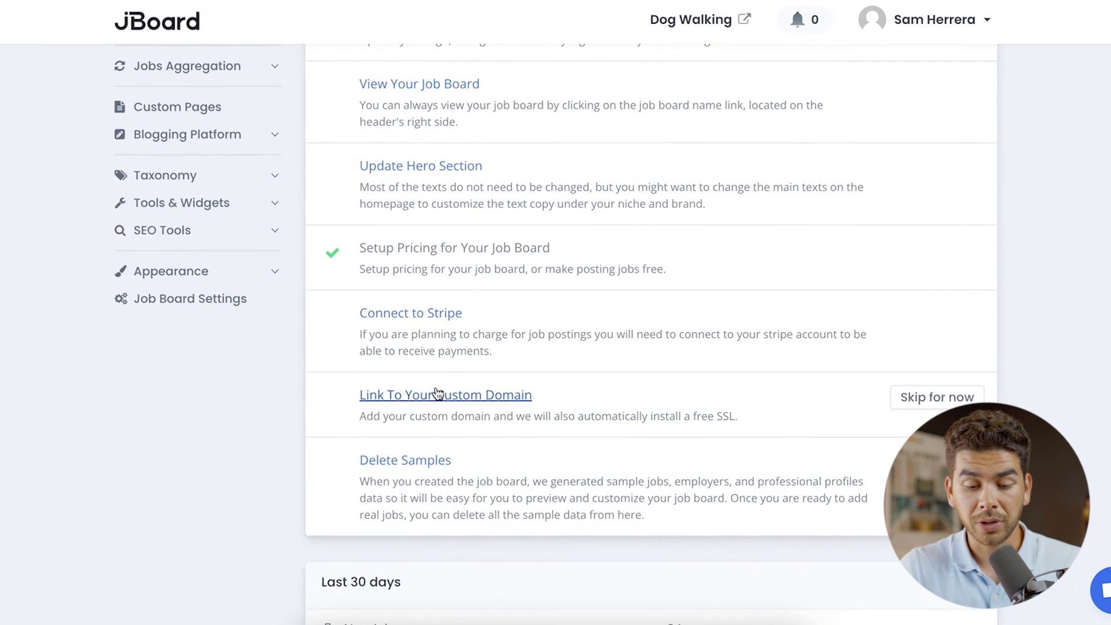
pyautogui.click(466, 396)
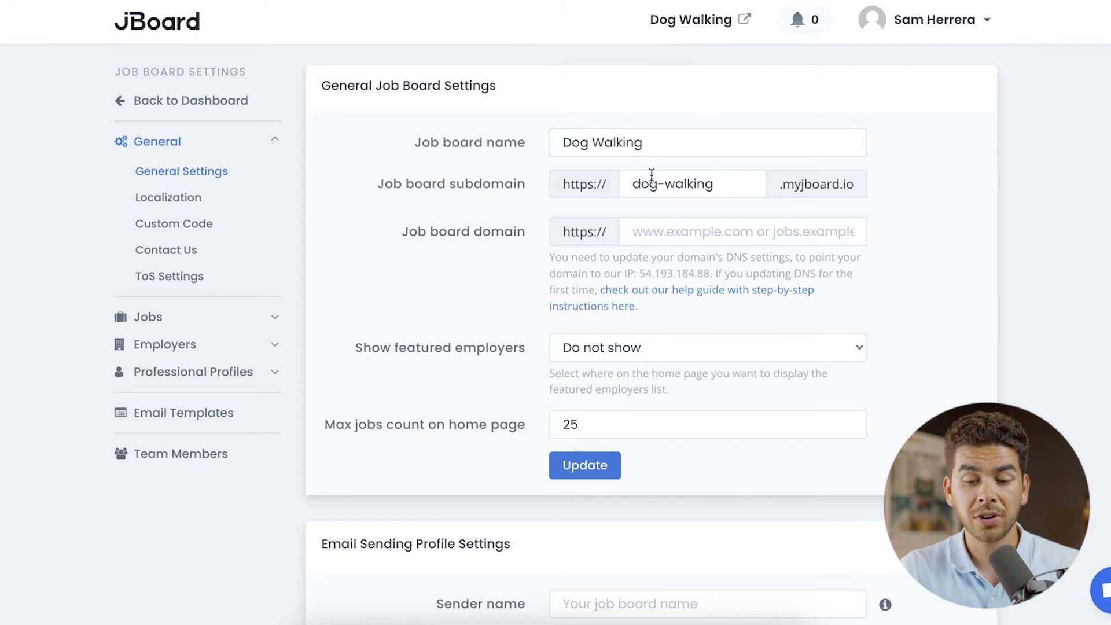
pyautogui.scroll(-1, 562, 149)
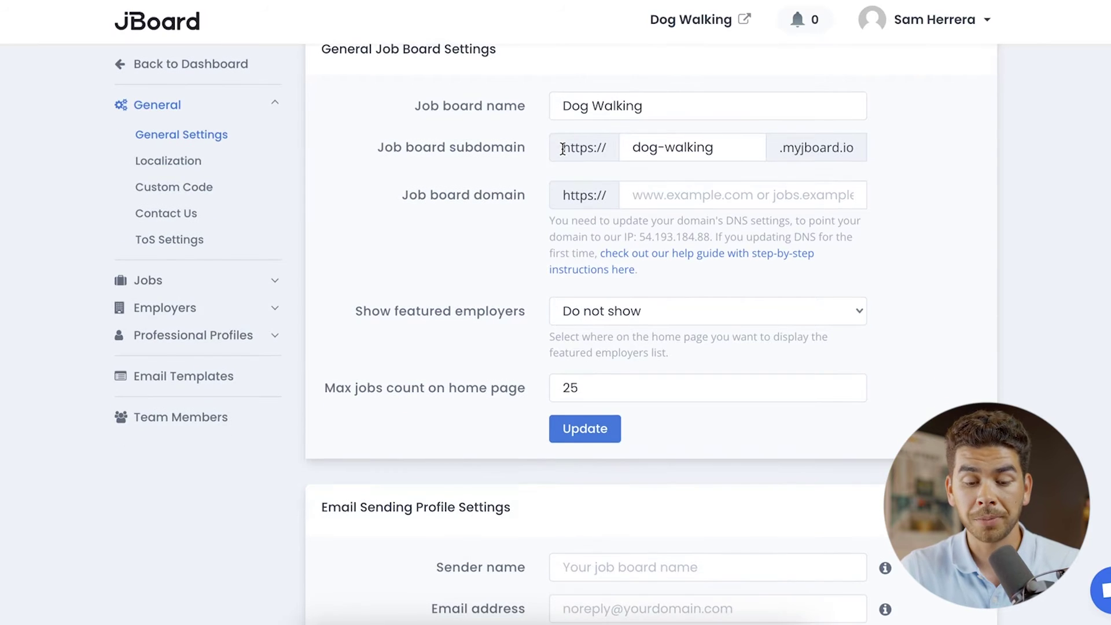
pyautogui.scroll(-2, 521, 232)
pyautogui.click(585, 313)
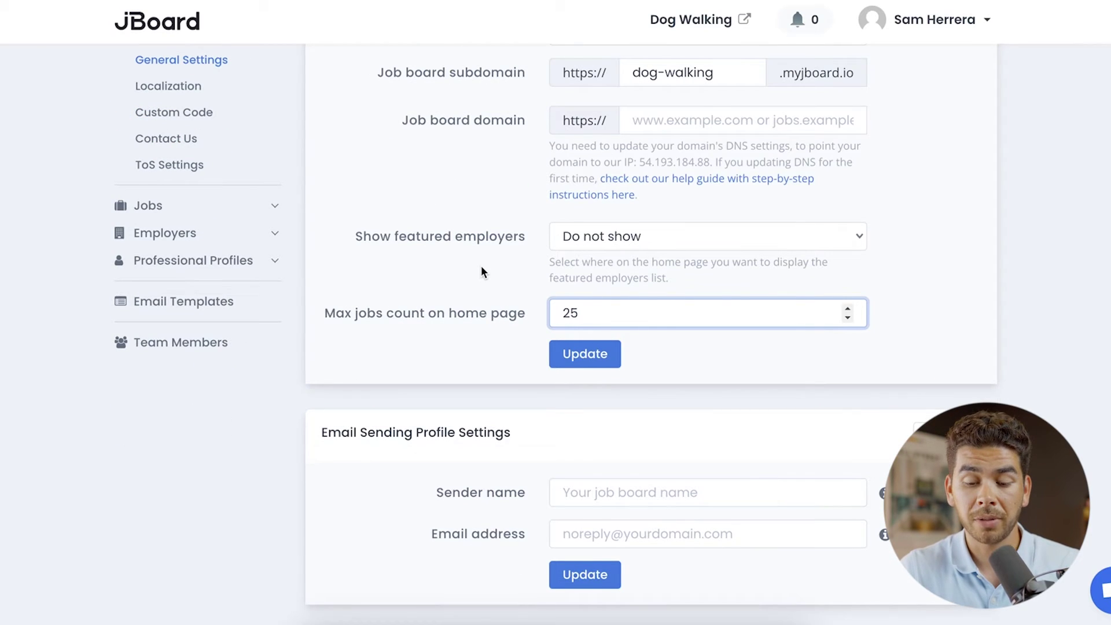
pyautogui.scroll(2, 481, 268)
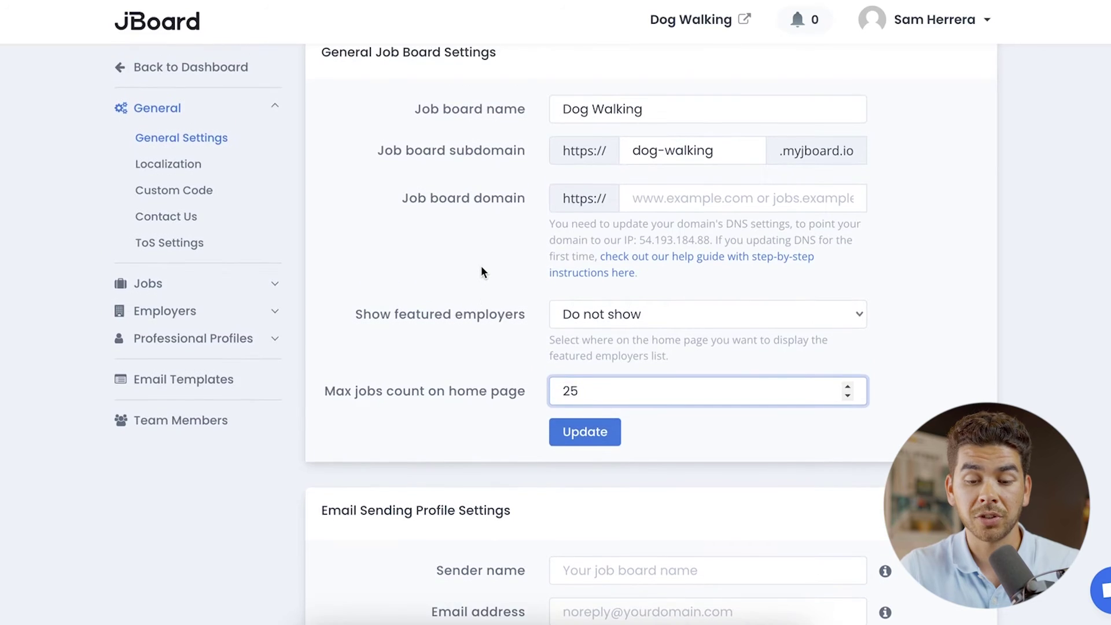
# Return to the dashboard's setup checklist and open the Delete Samples item.
pyautogui.scroll(1, 482, 272)
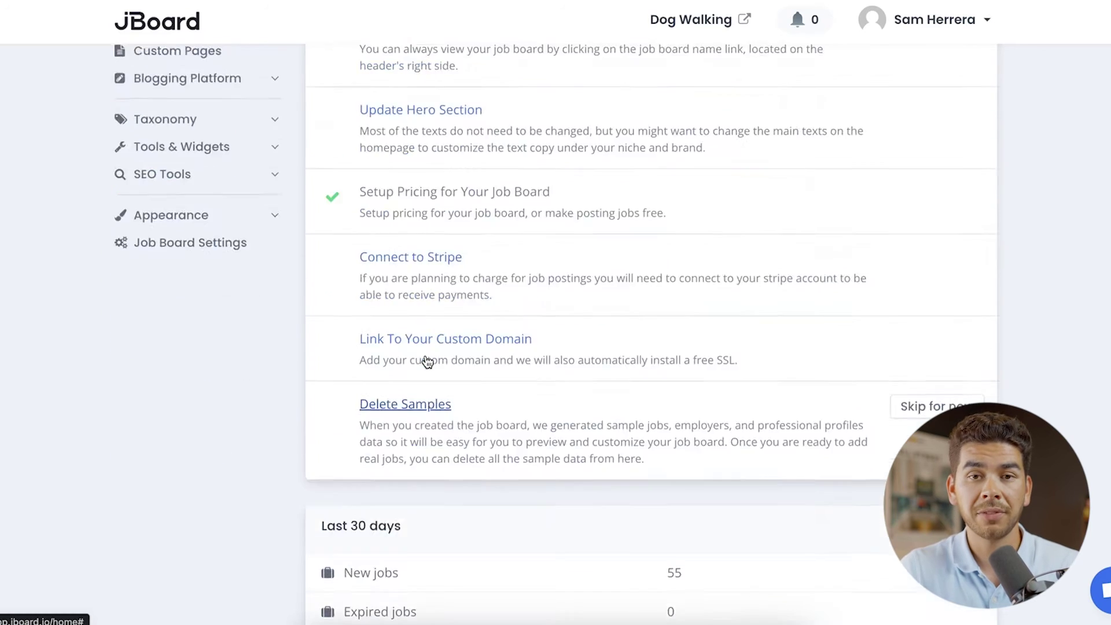
pyautogui.scroll(-2, 426, 362)
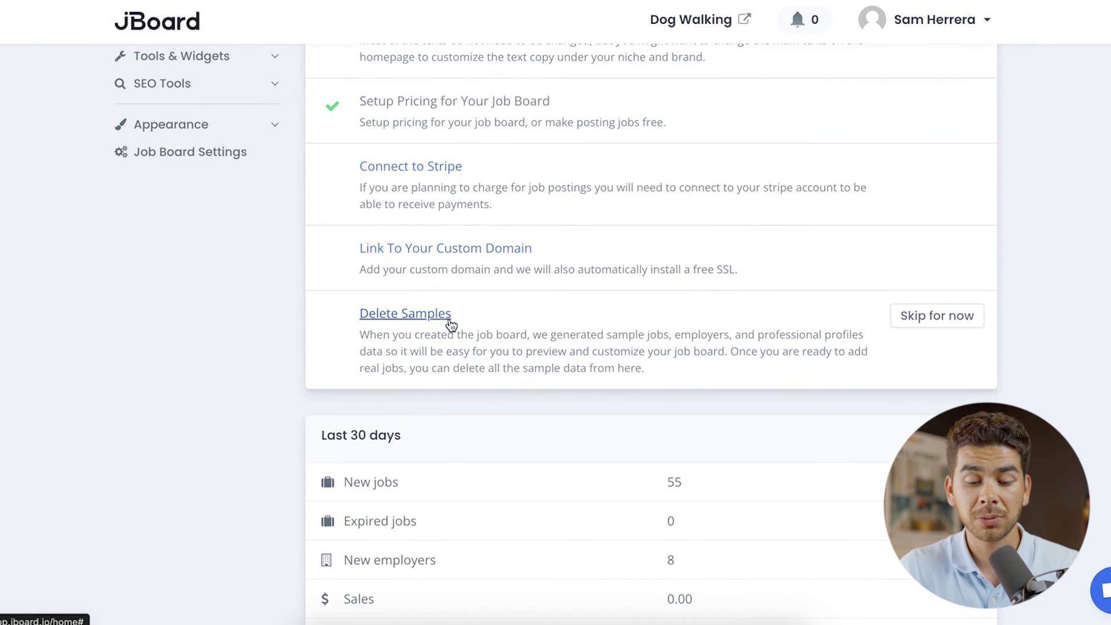
pyautogui.click(431, 315)
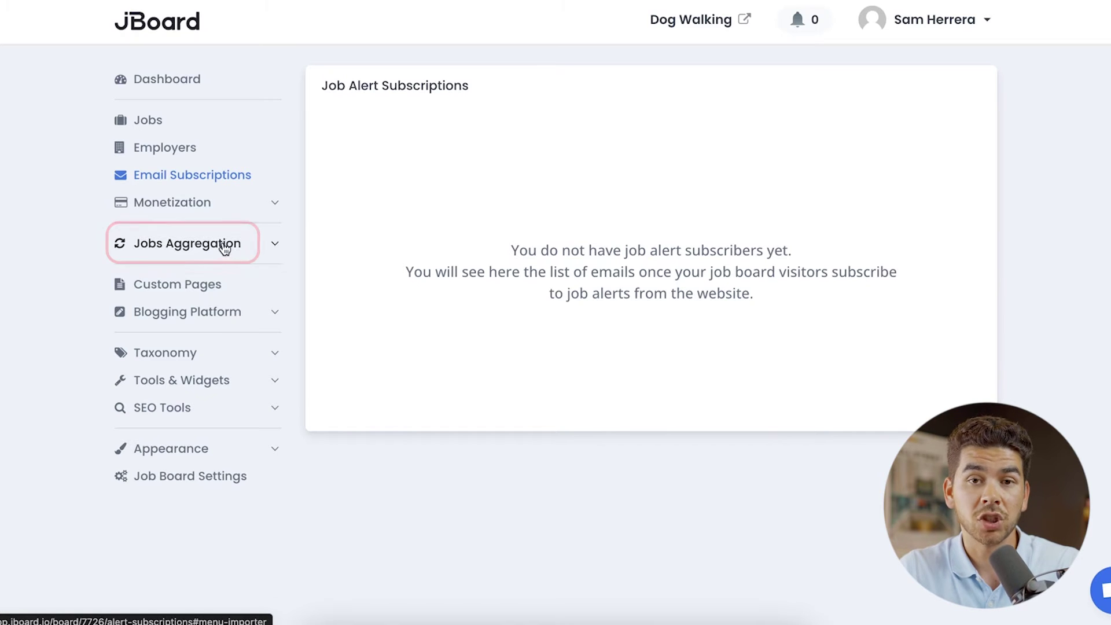
# Add a new job aggregator of the Web Page Scraper type.
pyautogui.click(220, 247)
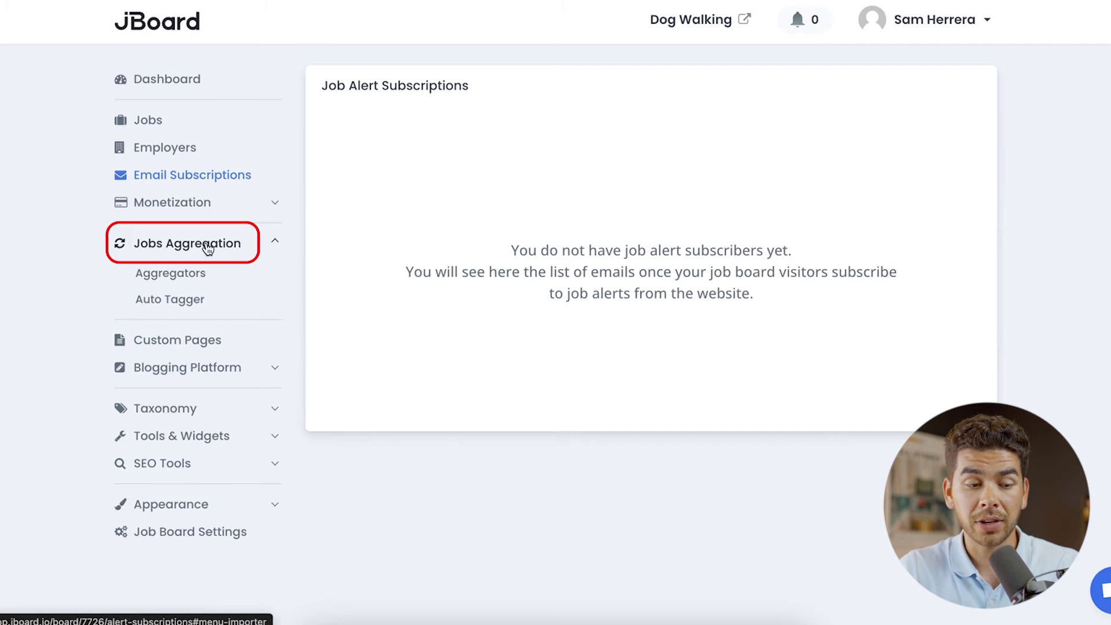
pyautogui.click(194, 278)
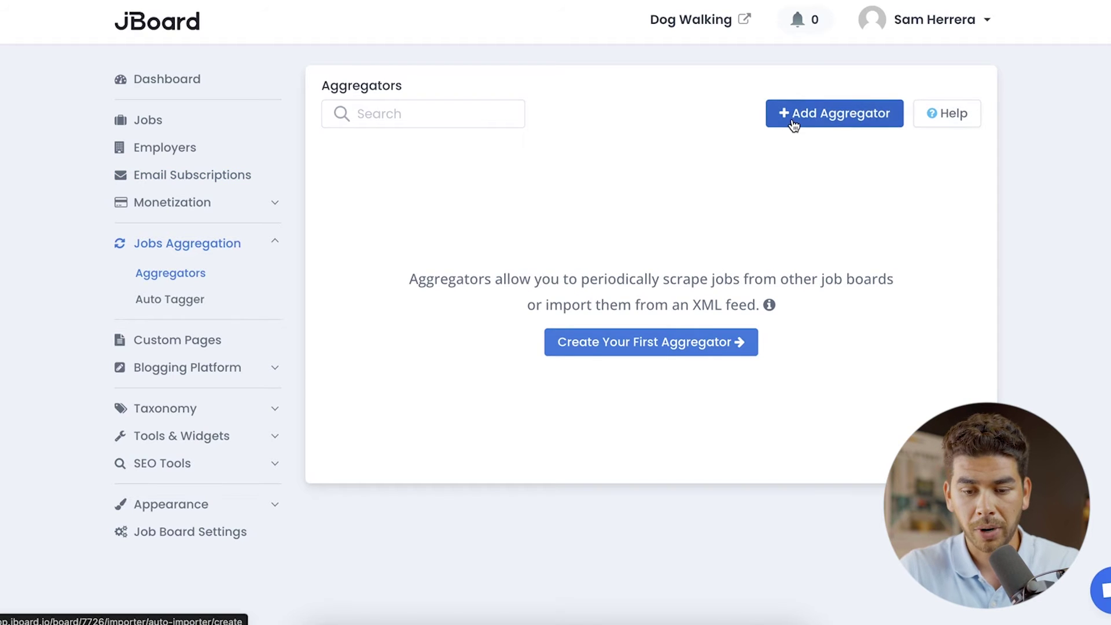
pyautogui.click(794, 119)
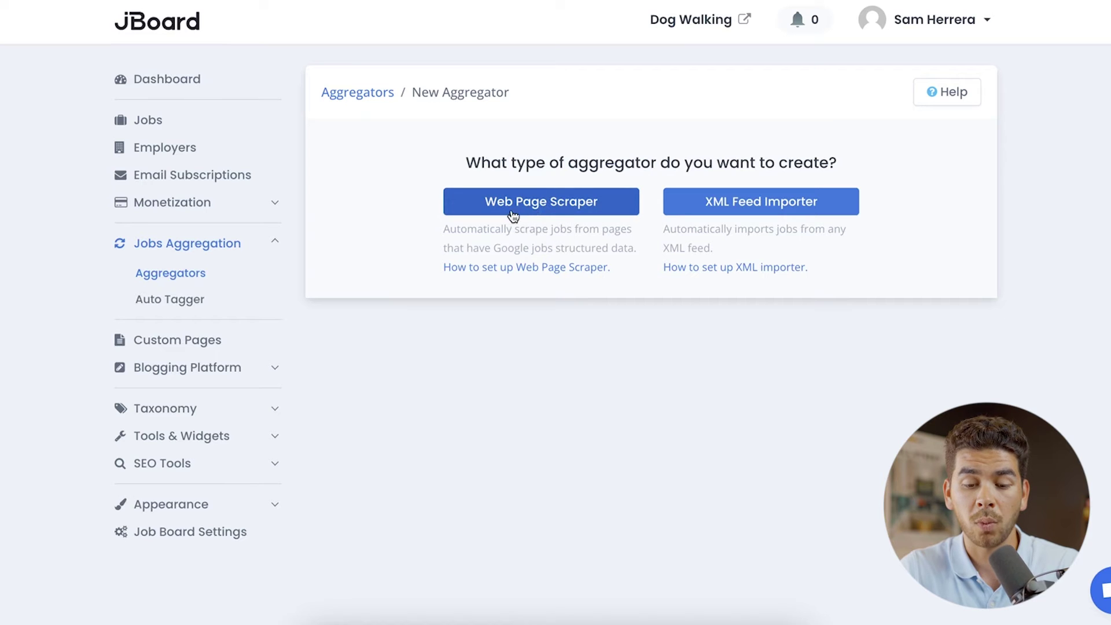
pyautogui.click(541, 212)
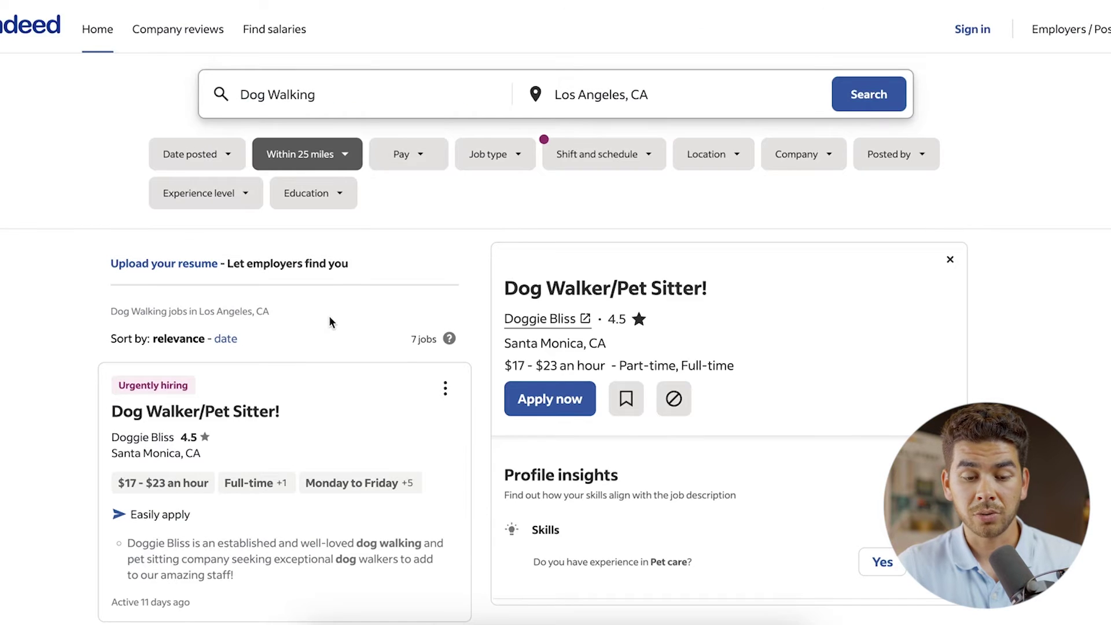
# Enter the URL of Indeed's Dog Walking search for Los Angeles, CA as the jobs listing URL and start configuring the scraper.
pyautogui.scroll(-1, 330, 321)
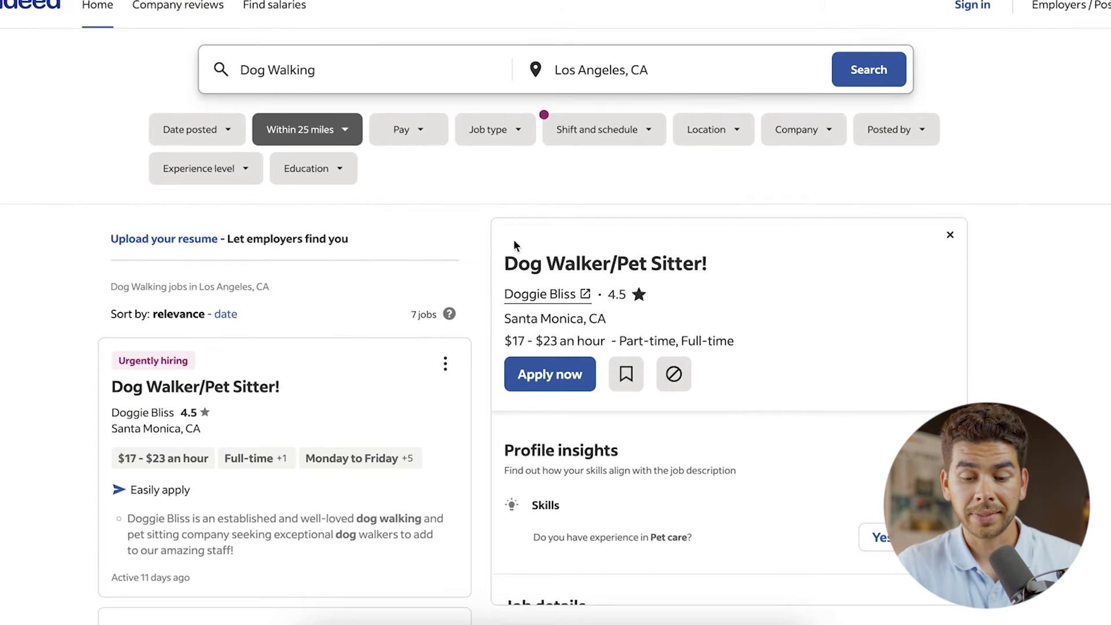
pyautogui.scroll(1, 355, 185)
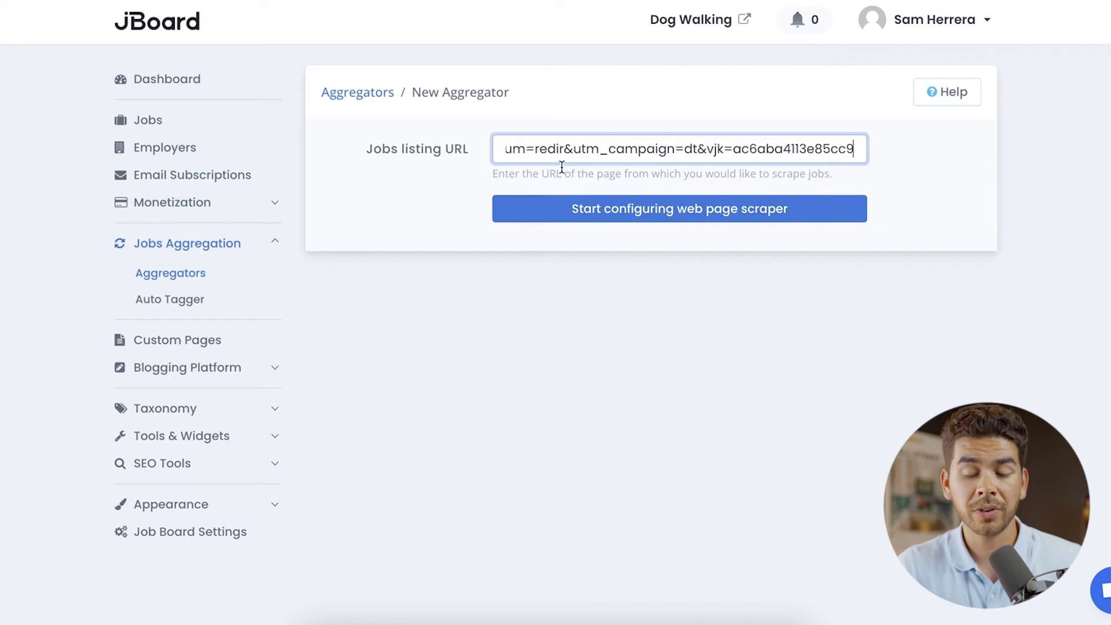
pyautogui.click(596, 220)
# Review the new aggregator's active jobs limit, employer details, job details and optional filter settings.
pyautogui.scroll(-1, 704, 287)
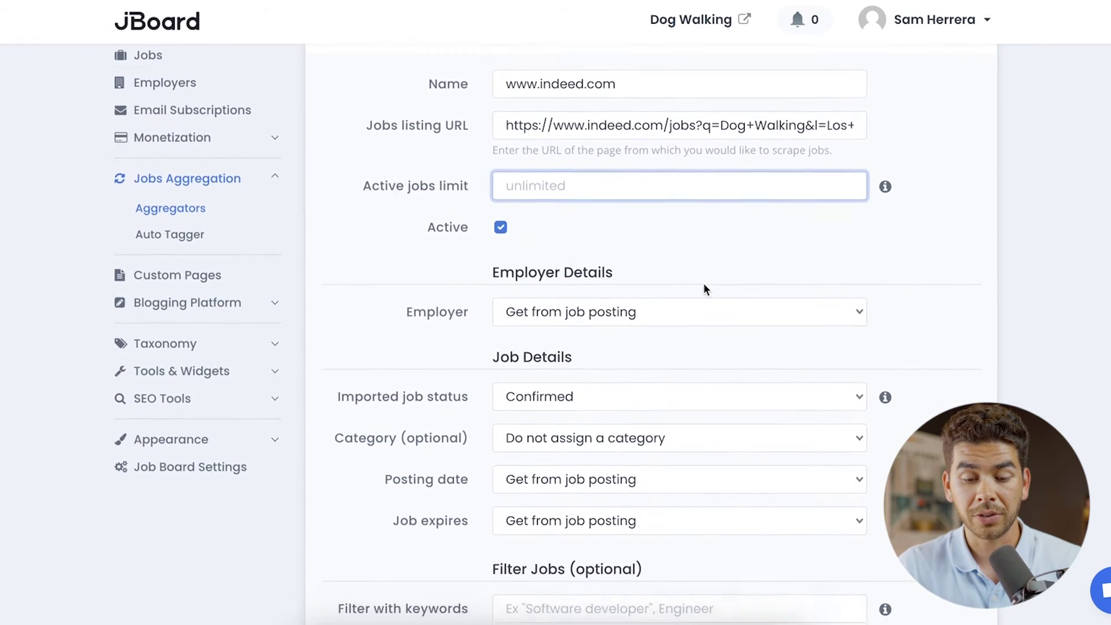
pyautogui.scroll(1, 703, 283)
pyautogui.click(514, 213)
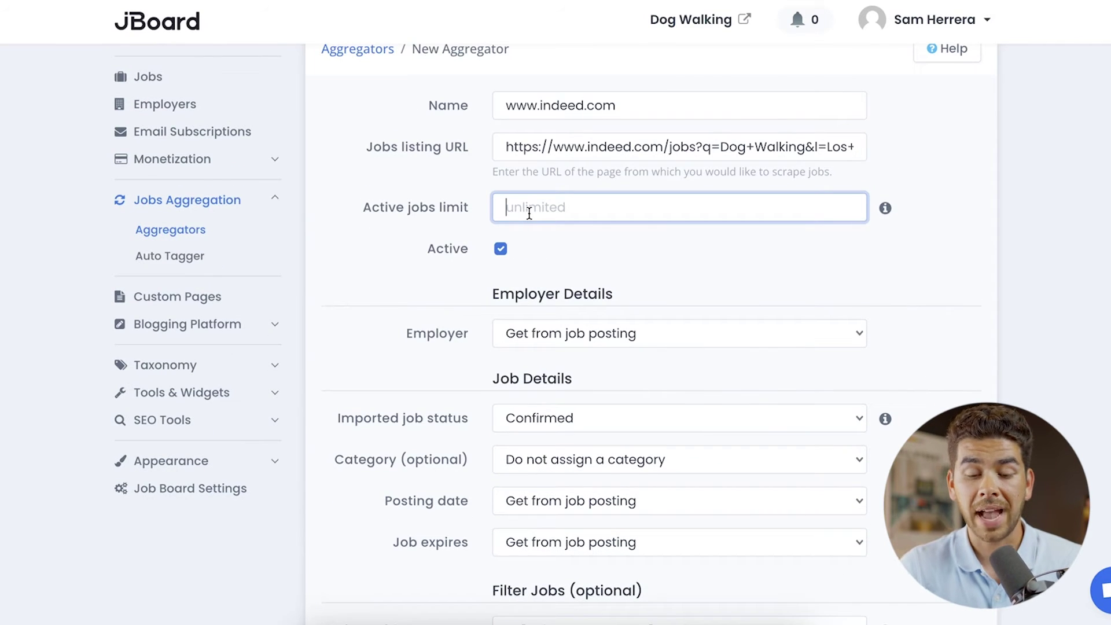
pyautogui.press('Tab')
pyautogui.press('Tab')
pyautogui.scroll(-3, 525, 174)
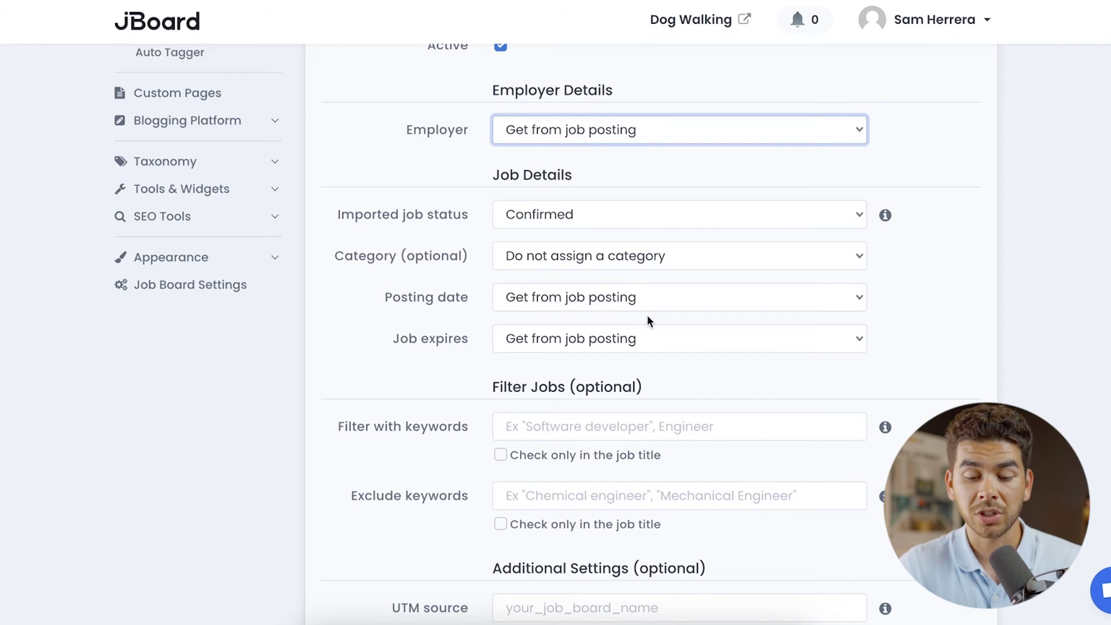
pyautogui.scroll(-2, 647, 314)
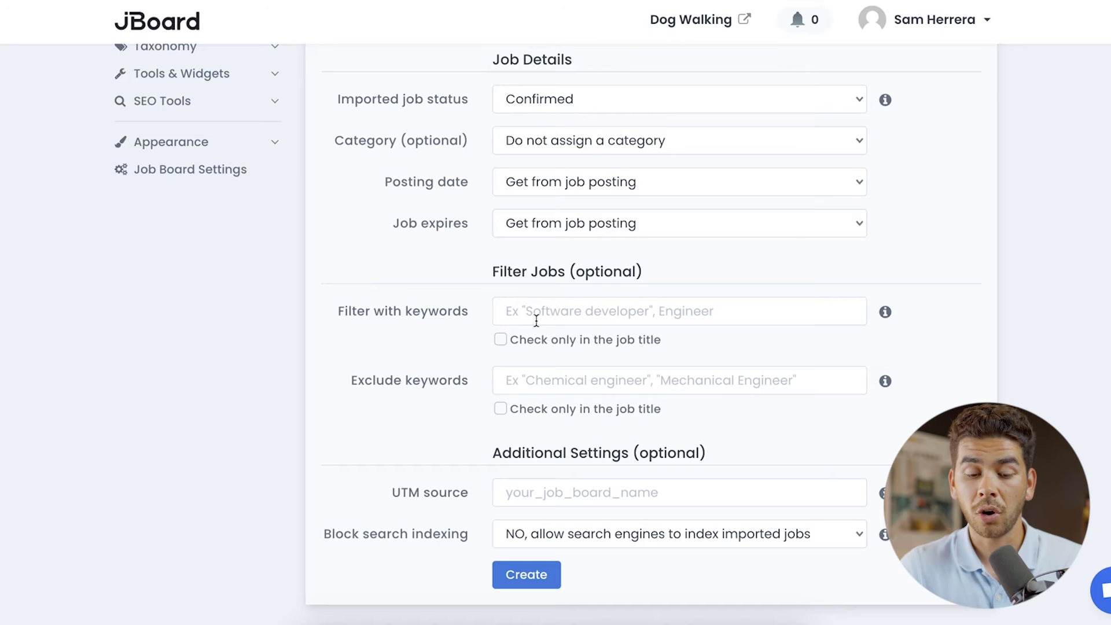
# Set the aggregator's job filter keyword to Walkers.
pyautogui.click(545, 315)
pyautogui.write('DS')
pyautogui.write('og')
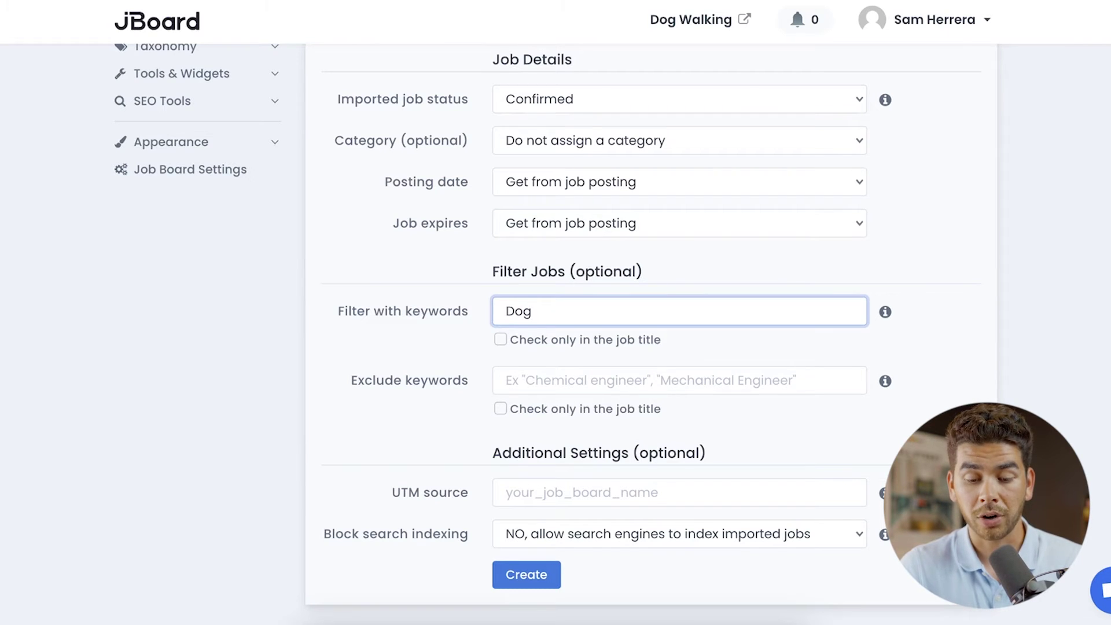
pyautogui.write(' Wa')
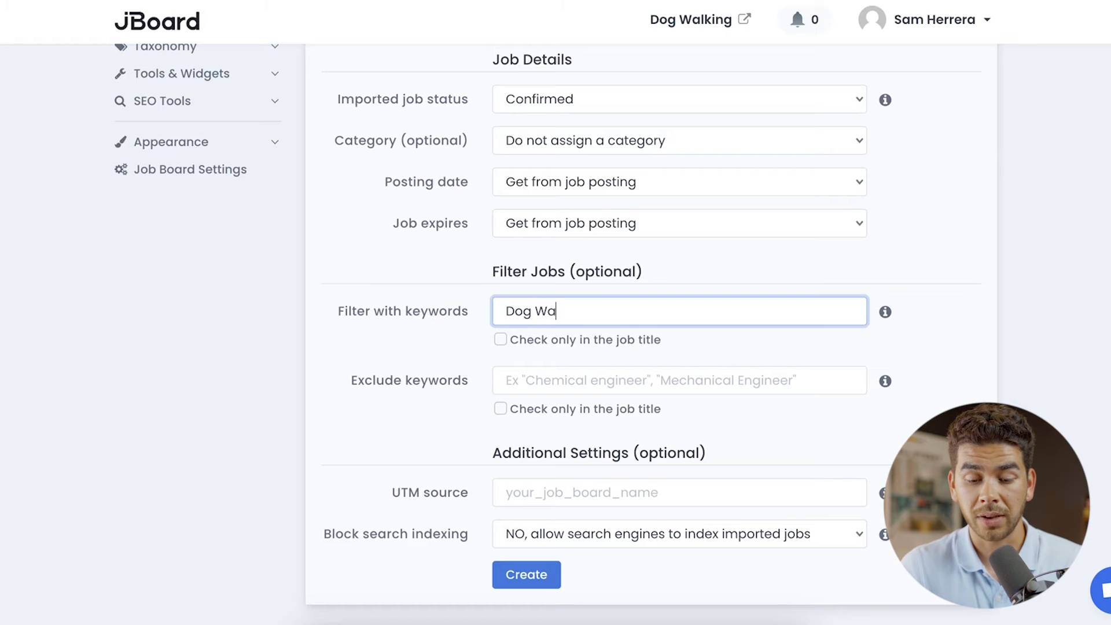
pyautogui.press('BackSpace')
pyautogui.press('BackSpace')
pyautogui.press('BackSpace')
pyautogui.press('BackSpace')
pyautogui.press('BackSpace')
pyautogui.press('BackSpace')
pyautogui.write('Walkers')
# Exclude jobs with the keyword Sitters and create the aggregator.
pyautogui.press('Tab')
pyautogui.write('Sitters')
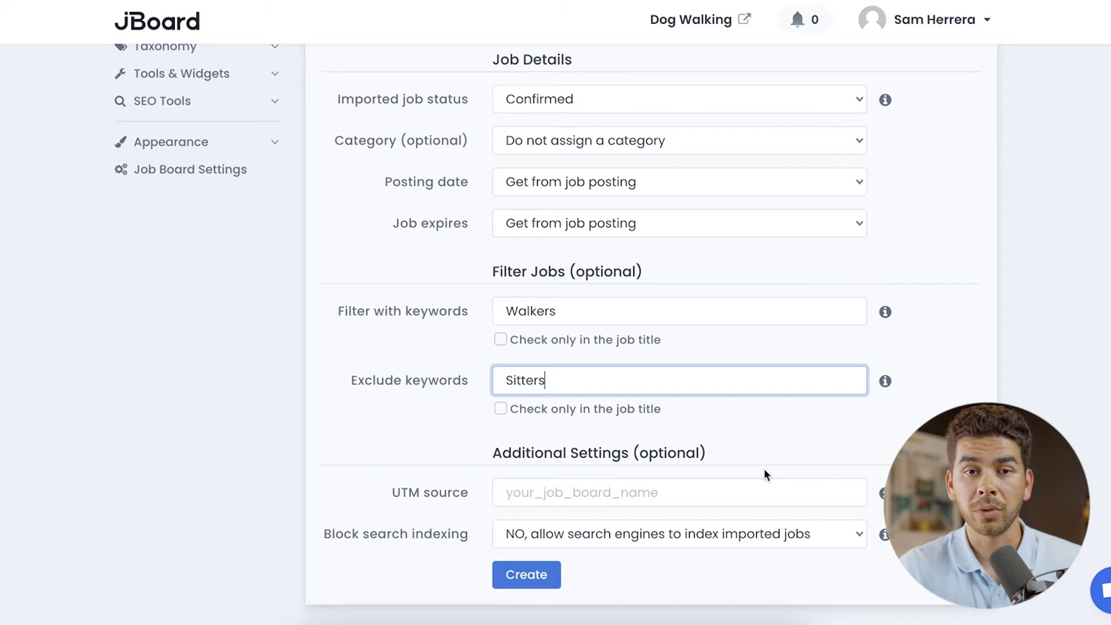
pyautogui.scroll(-1, 496, 474)
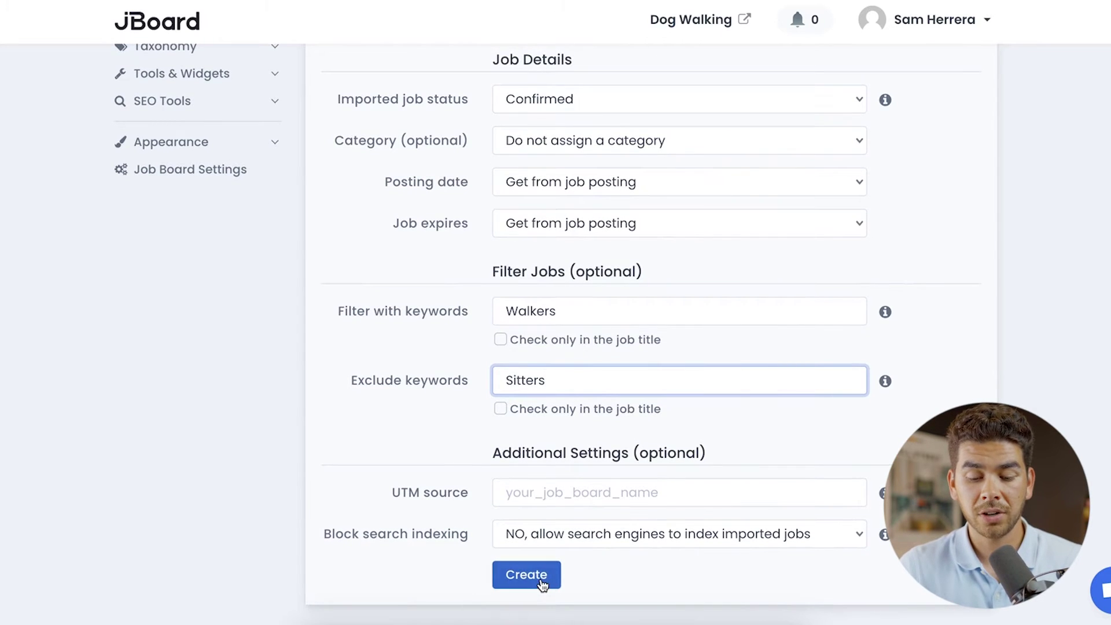
pyautogui.click(541, 579)
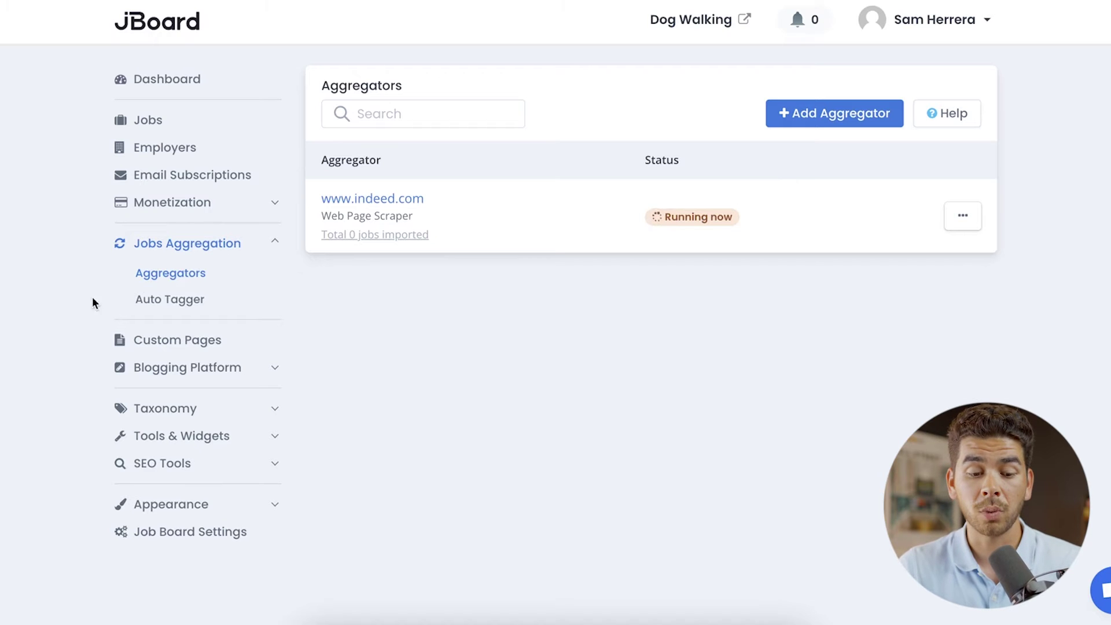
# Start a new Auto Tagger rule and name it Sitters.
pyautogui.click(184, 306)
pyautogui.click(723, 201)
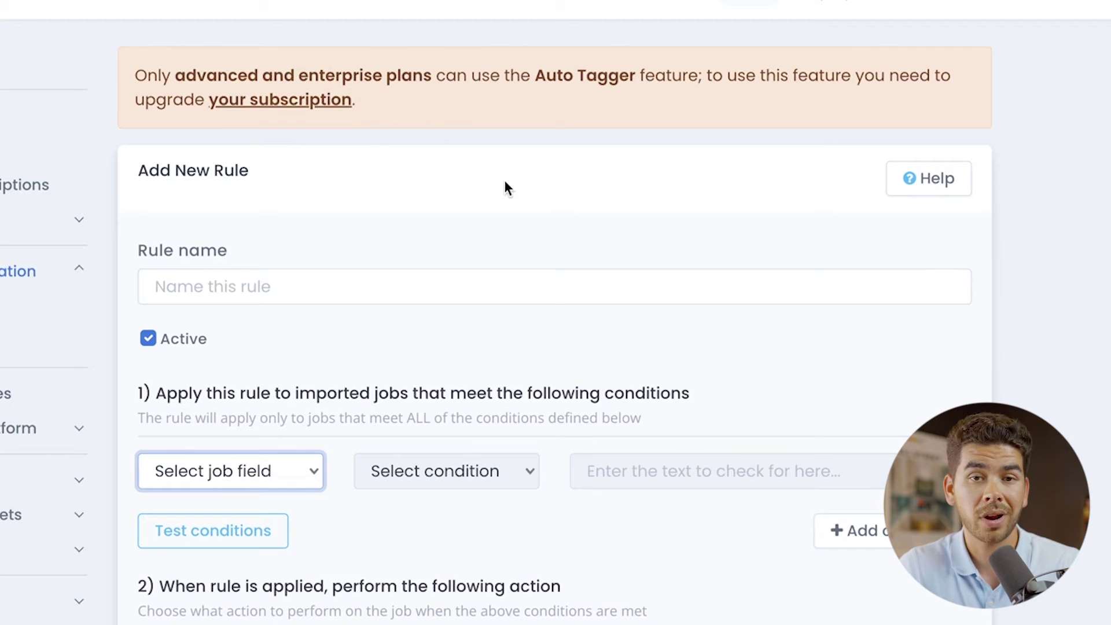
pyautogui.scroll(-1, 363, 234)
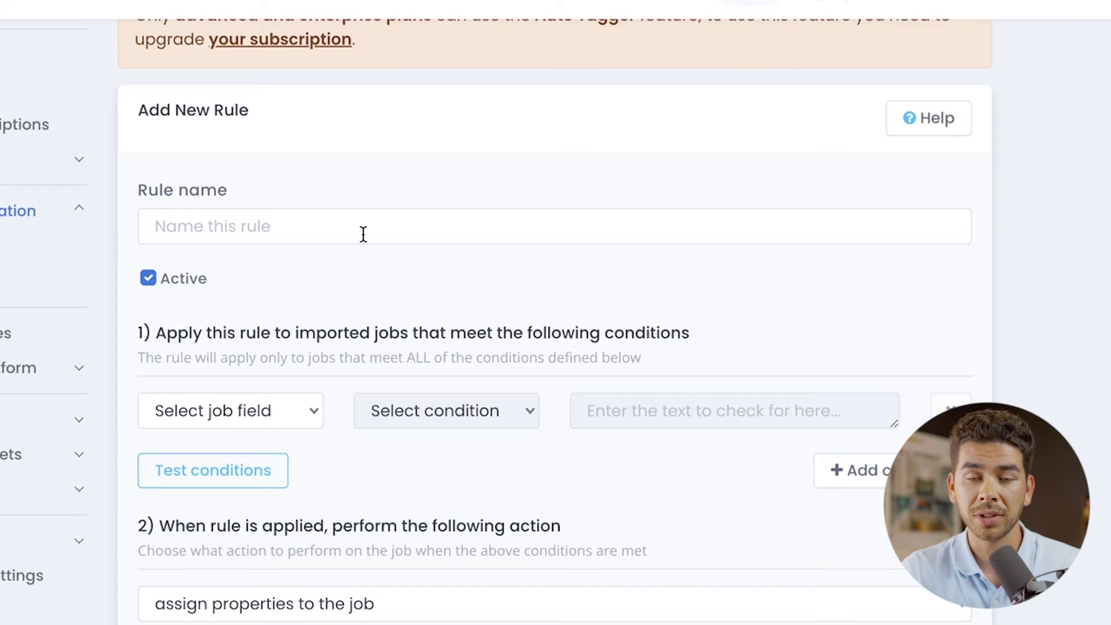
pyautogui.click(363, 234)
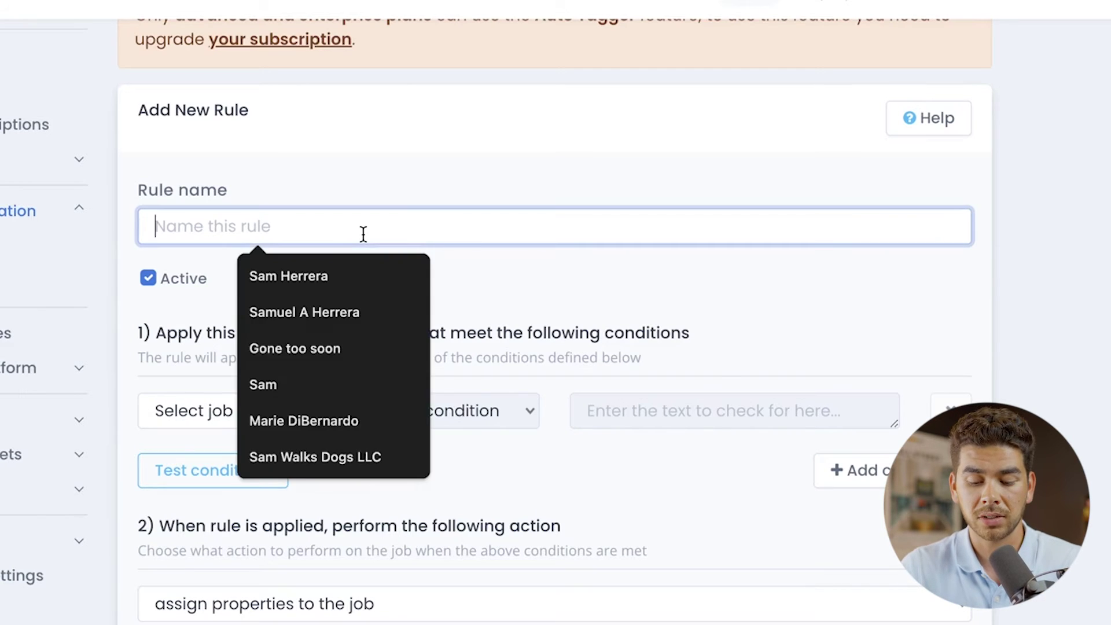
pyautogui.write('Sitters')
# Set the rule's first condition to match imported jobs whose job title contains "sitters".
pyautogui.scroll(-2, 312, 279)
pyautogui.click(312, 279)
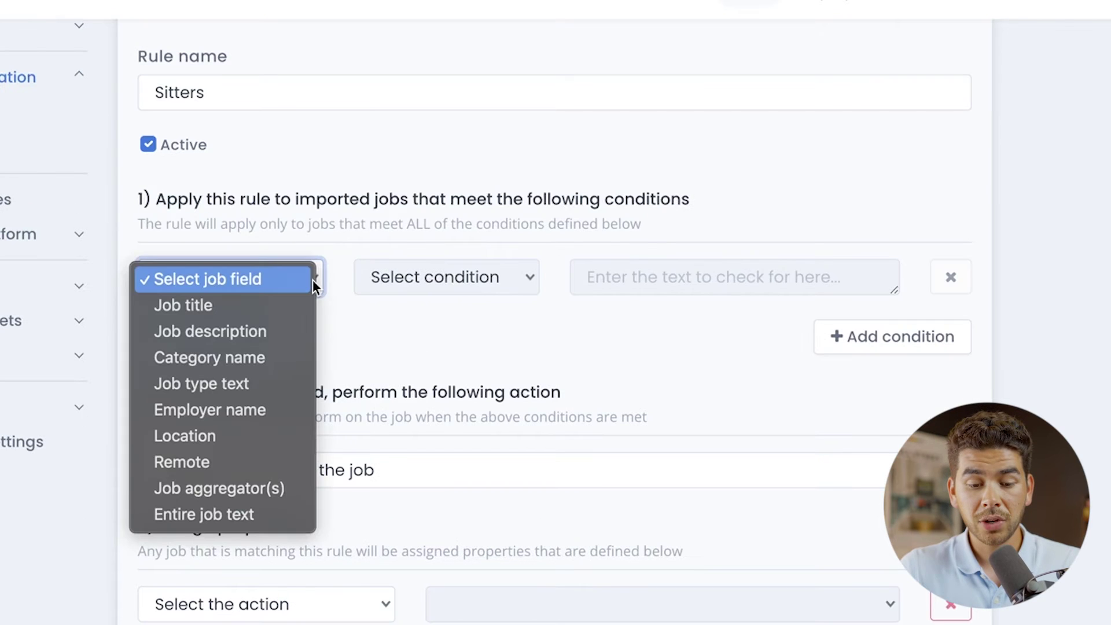
pyautogui.click(270, 313)
pyautogui.scroll(1, 233, 257)
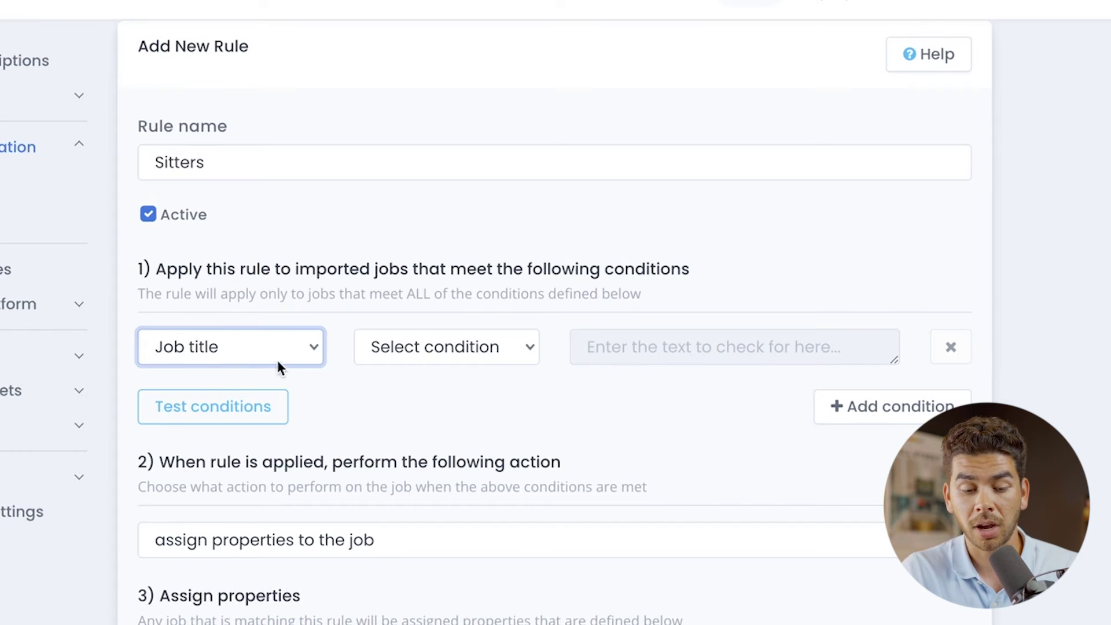
pyautogui.click(460, 349)
pyautogui.click(439, 397)
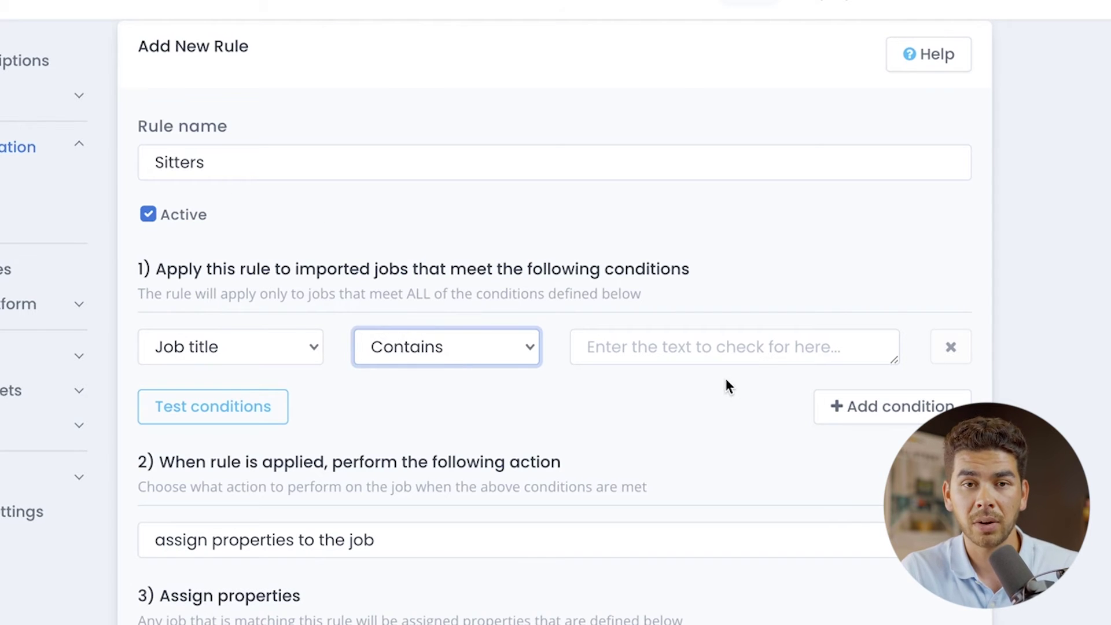
pyautogui.click(736, 350)
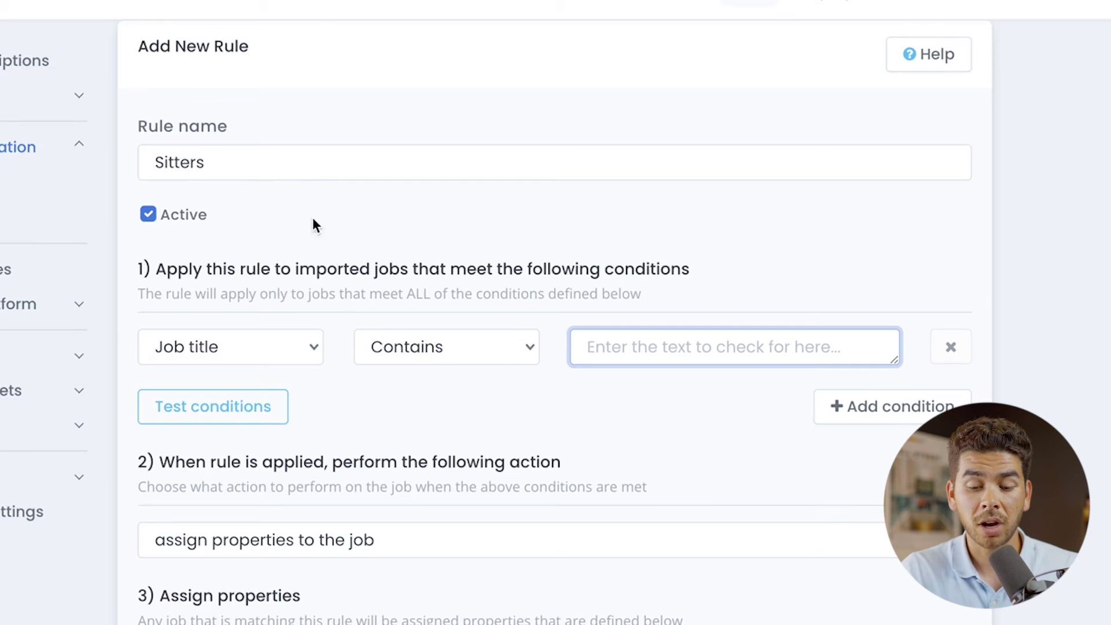
pyautogui.write('sitter')
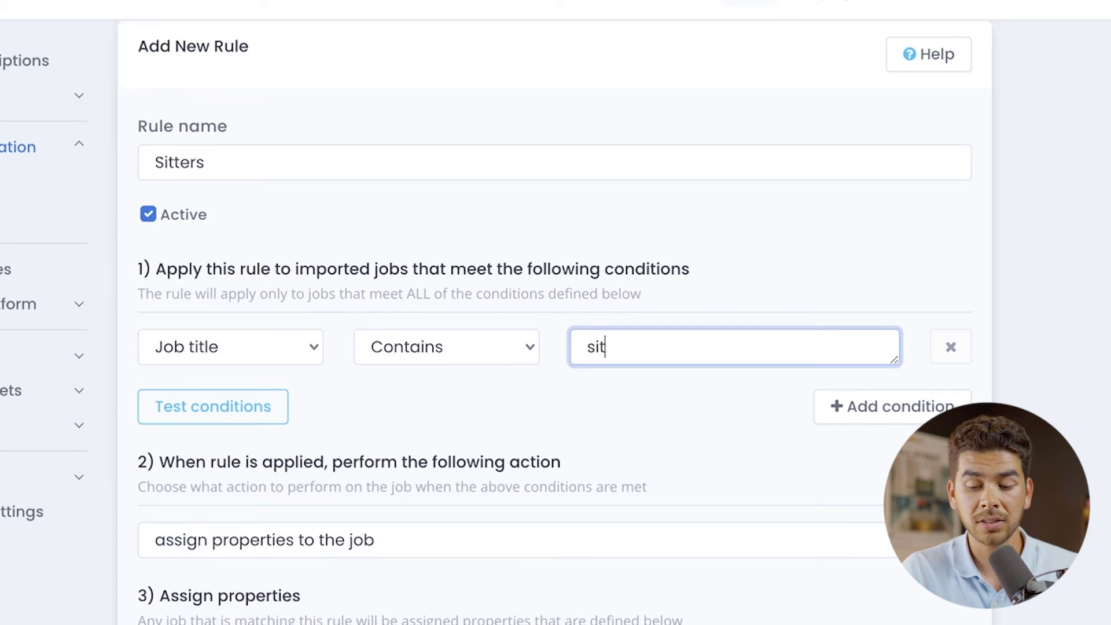
pyautogui.write('s')
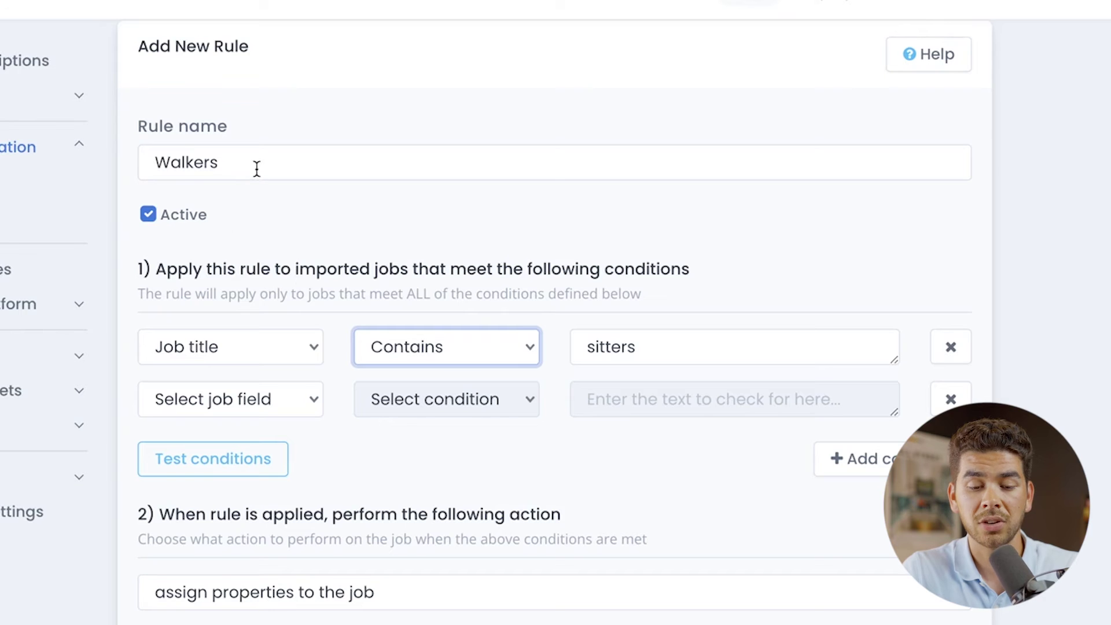
# Set the rule's first condition to match imported jobs whose job title does not contain "sitters".
pyautogui.click(410, 350)
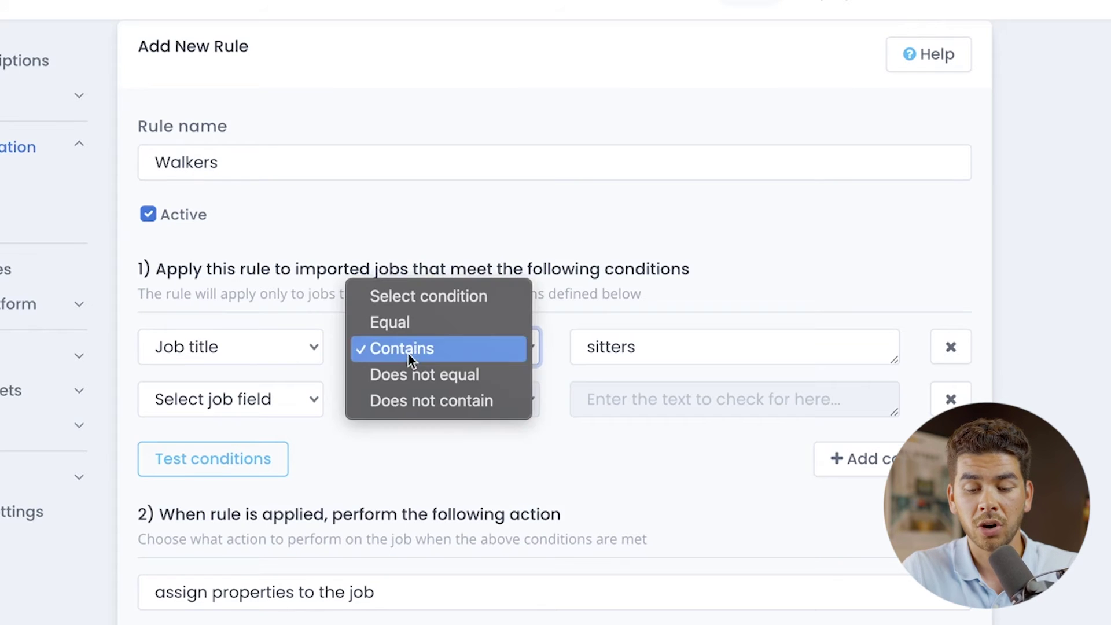
pyautogui.click(405, 400)
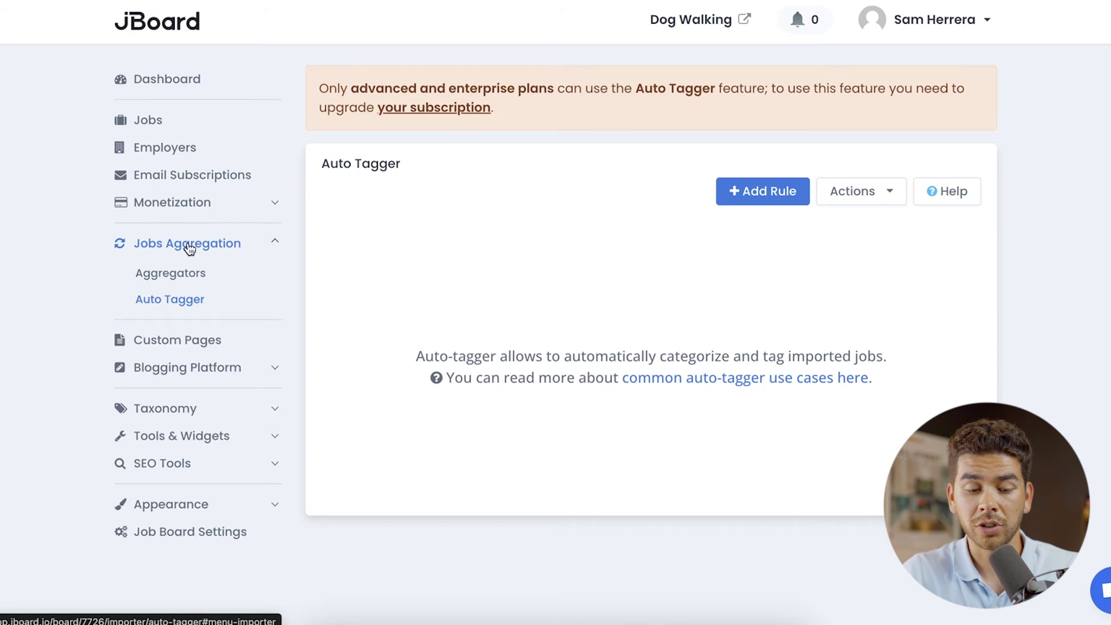
pyautogui.click(184, 273)
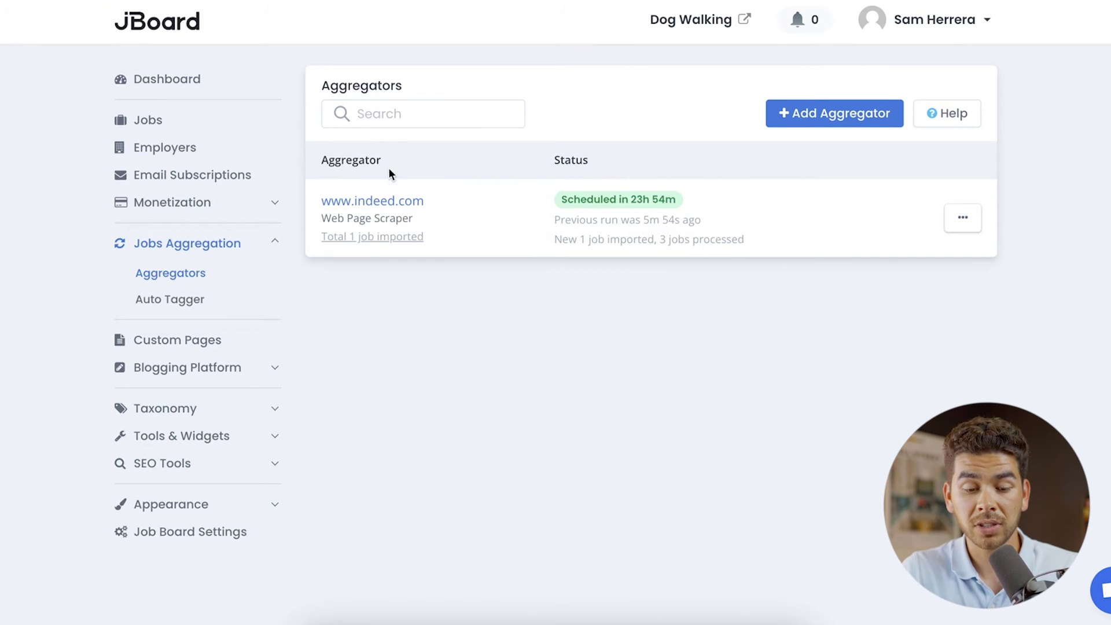
pyautogui.click(375, 238)
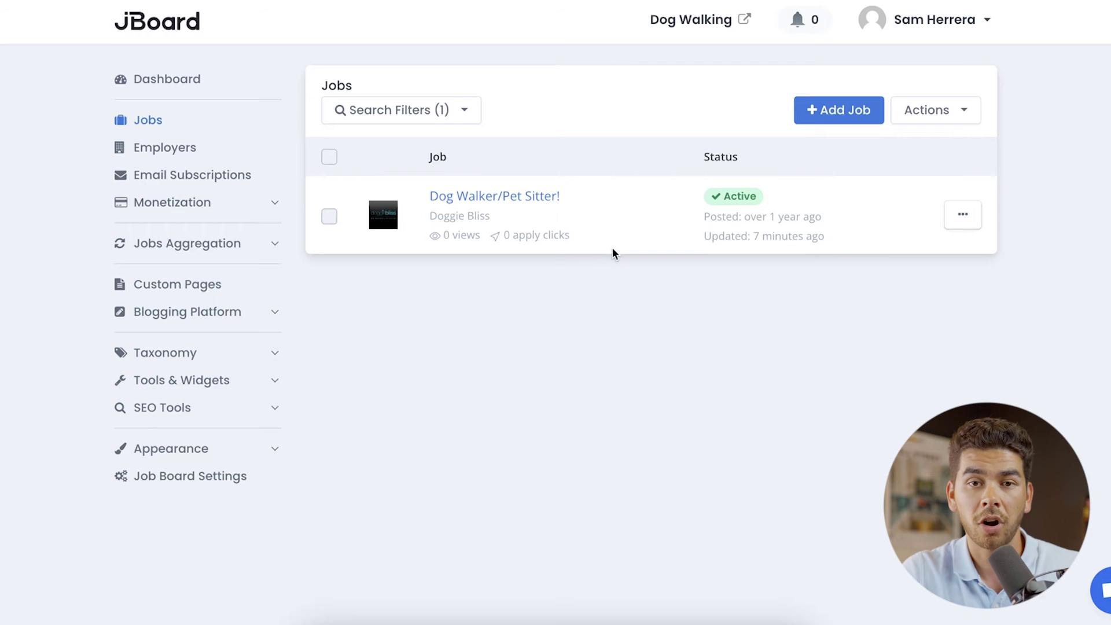
pyautogui.click(179, 117)
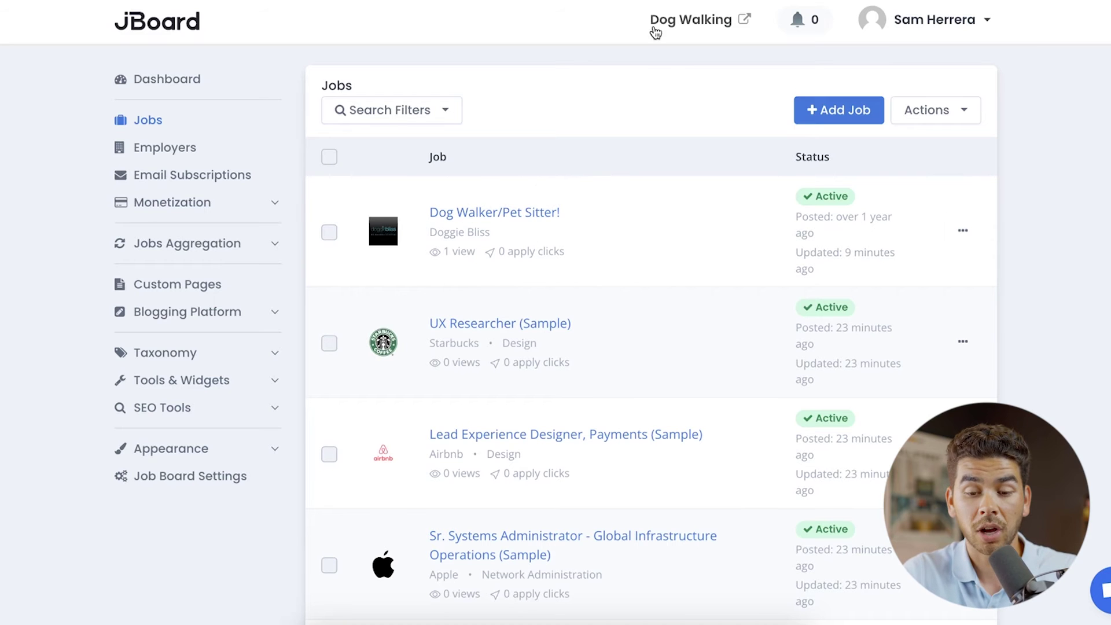
# Open the public Dog Walking job board and examine the categories and latest jobs on its home page.
pyautogui.click(703, 26)
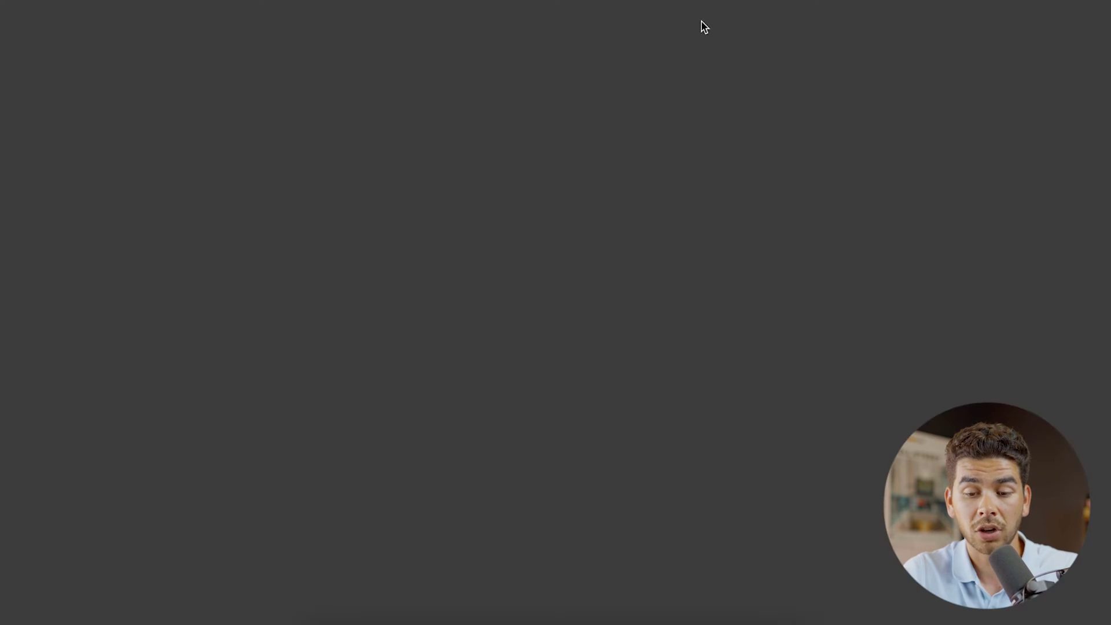
pyautogui.scroll(-10, 322, 181)
pyautogui.scroll(2, 409, 186)
pyautogui.scroll(5, 410, 167)
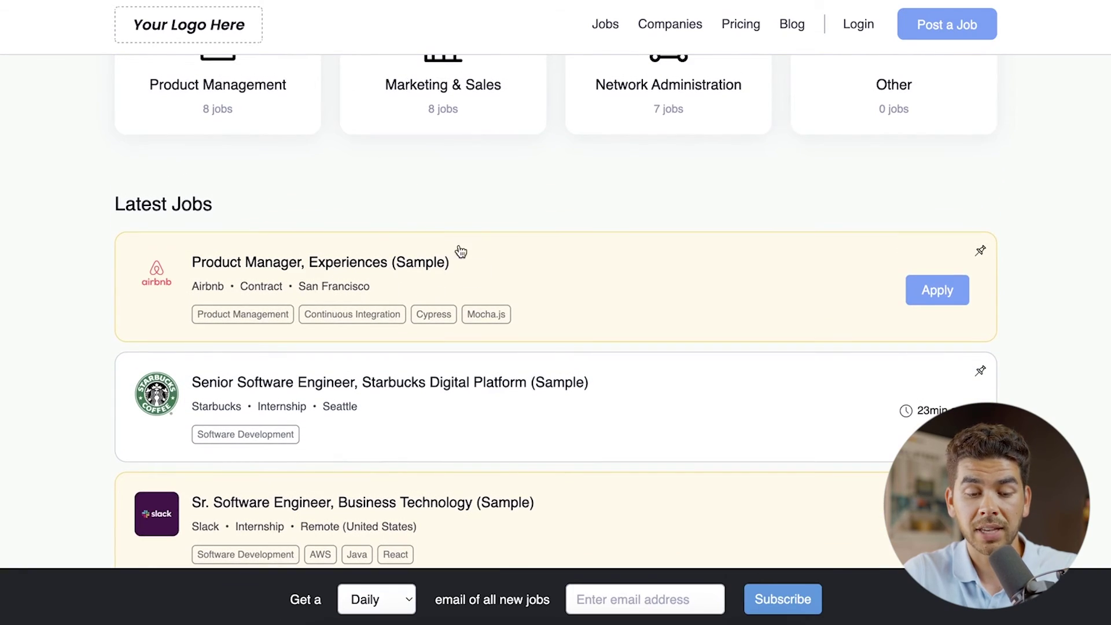
pyautogui.scroll(-12, 457, 252)
pyautogui.scroll(2, 524, 249)
pyautogui.scroll(-10, 524, 249)
# Browse the public board's complete job listings through to the end of page 2.
pyautogui.click(551, 130)
pyautogui.scroll(-15, 434, 370)
pyautogui.scroll(-15, 433, 370)
pyautogui.click(458, 352)
pyautogui.scroll(-15, 458, 354)
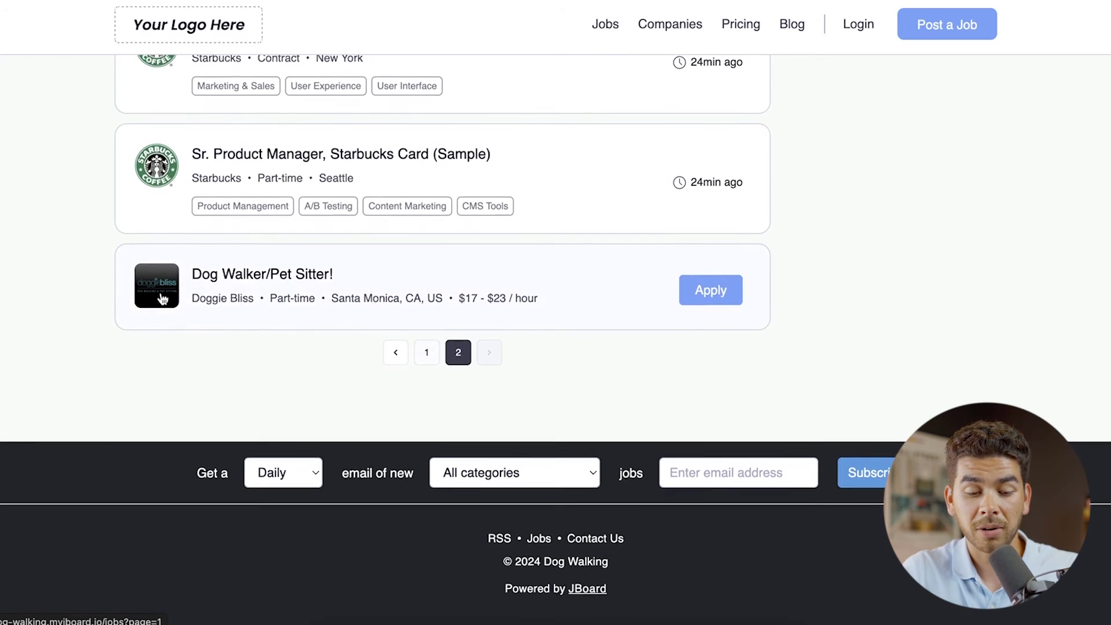
# Open the application for the Dog Walker/Pet Sitter! job and look back over the sample listings.
pyautogui.click(701, 283)
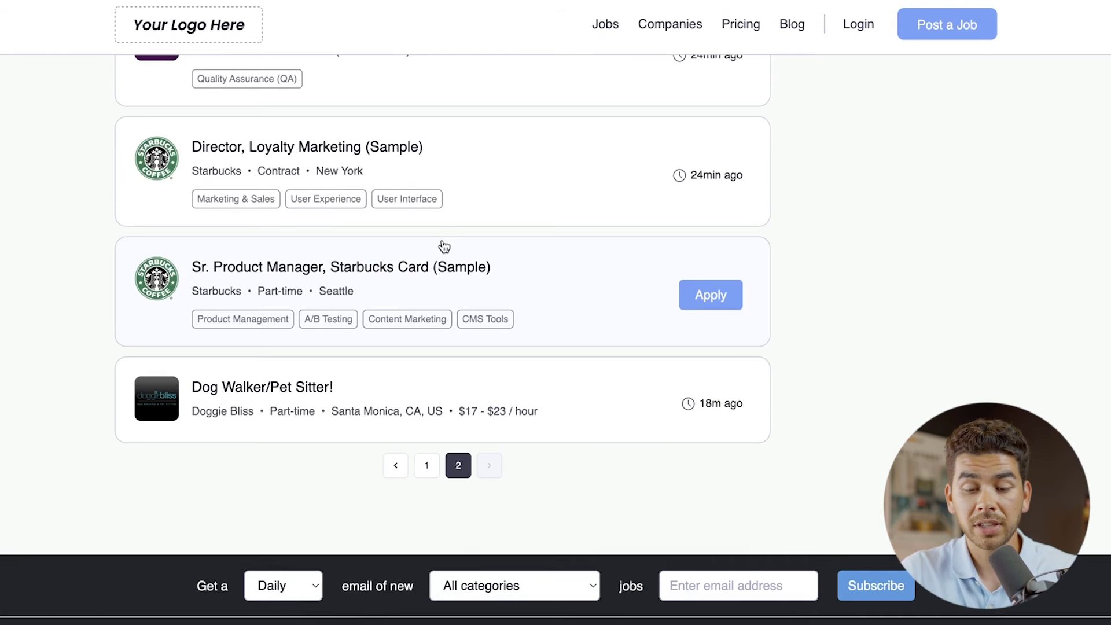
pyautogui.scroll(3, 444, 246)
pyautogui.scroll(2, 443, 246)
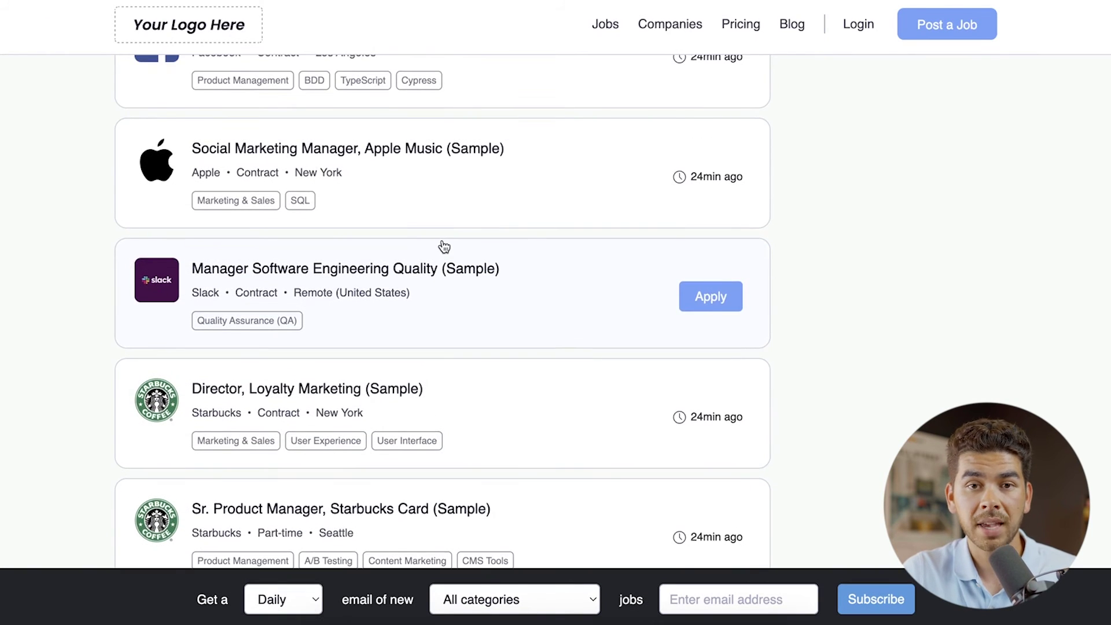
pyautogui.scroll(2, 444, 247)
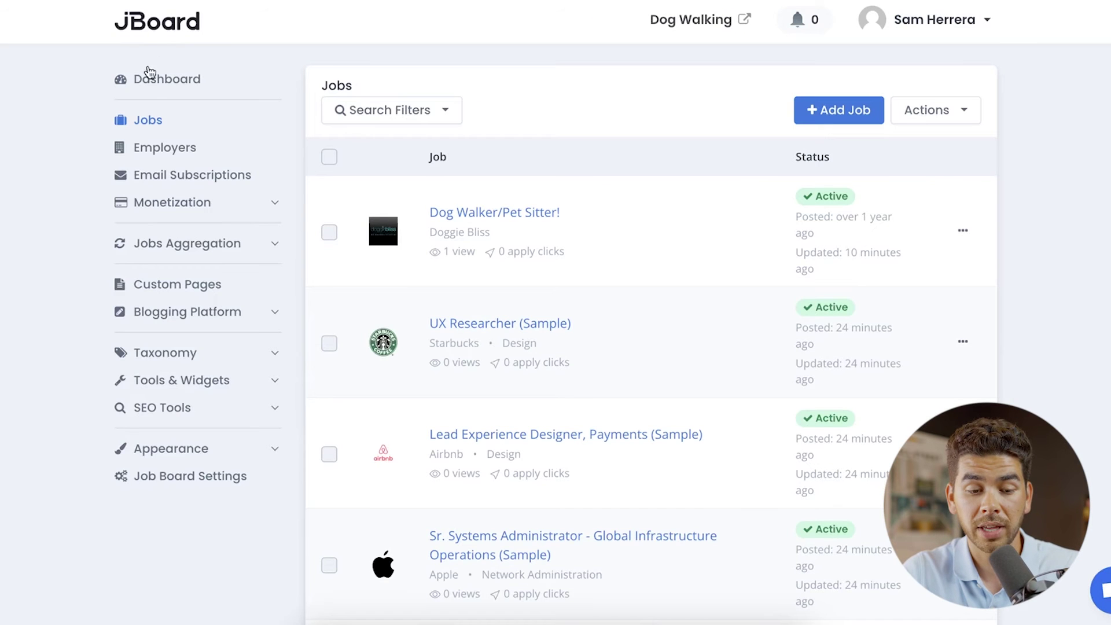
# Return to the JBoard admin dashboard and look over its contents.
pyautogui.click(148, 71)
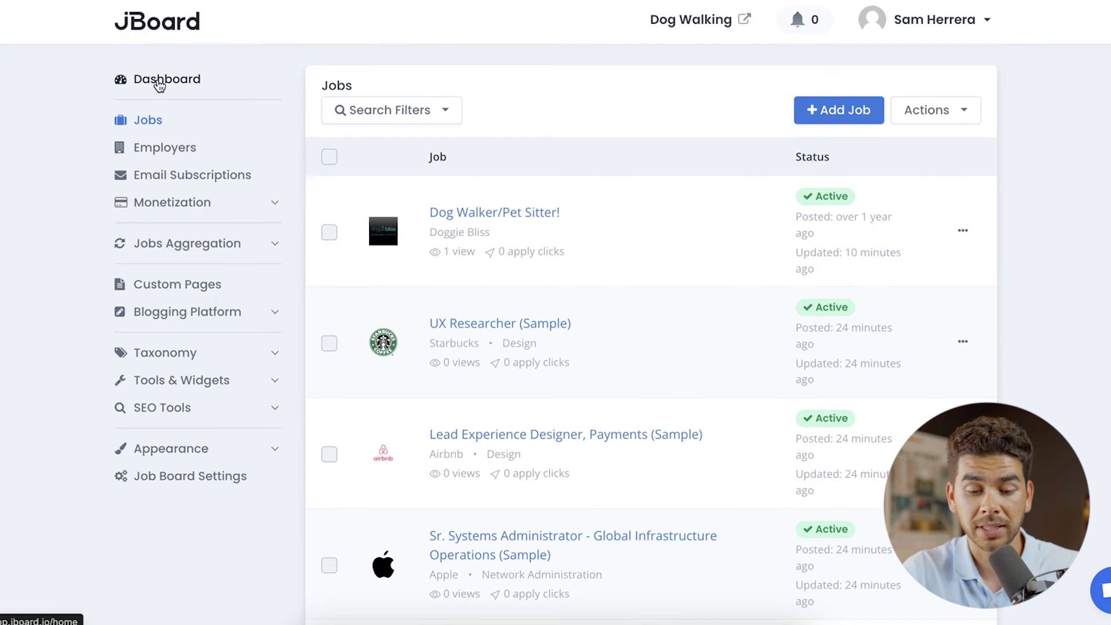
pyautogui.scroll(-10, 497, 386)
pyautogui.scroll(10, 497, 387)
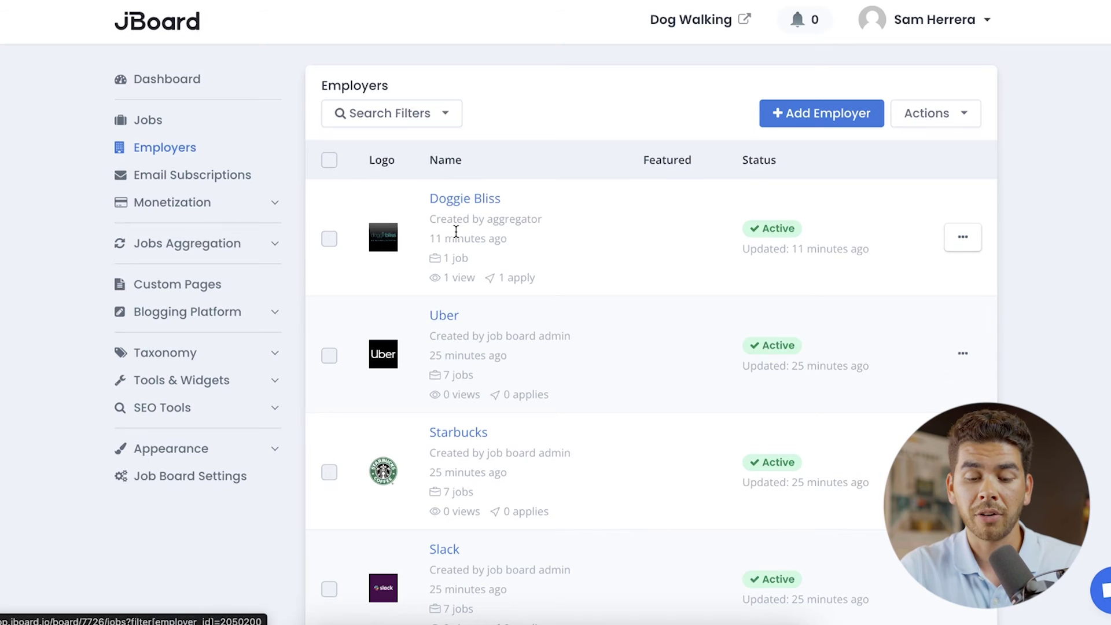
# Review the list of employers and Slack's job count, and show the monetization options.
pyautogui.scroll(-1, 538, 318)
pyautogui.scroll(-3, 538, 318)
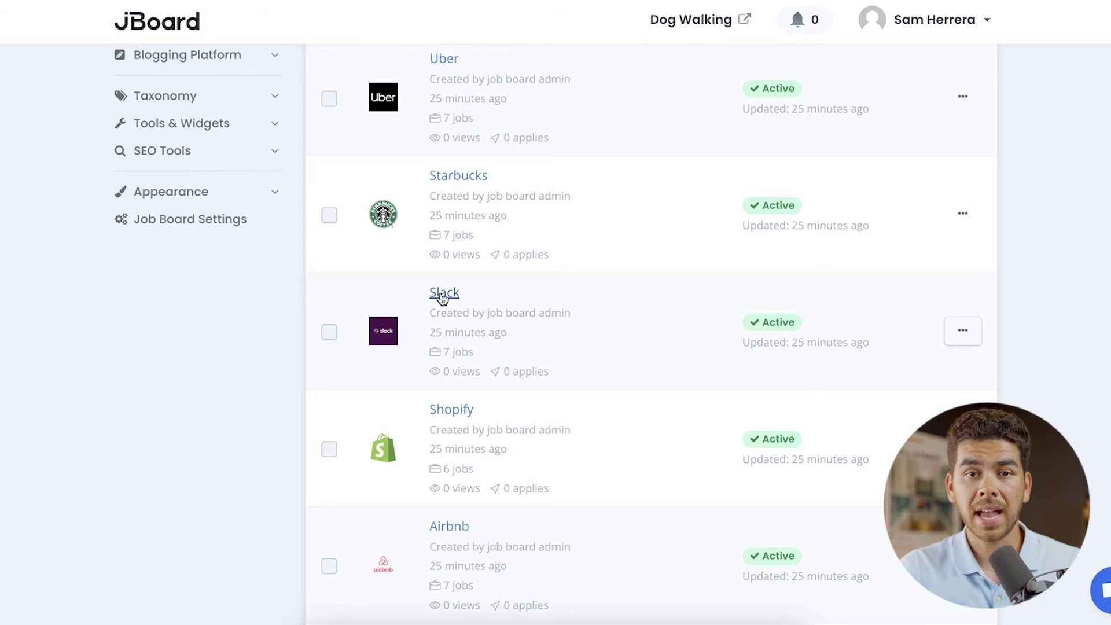
pyautogui.moveTo(443, 354)
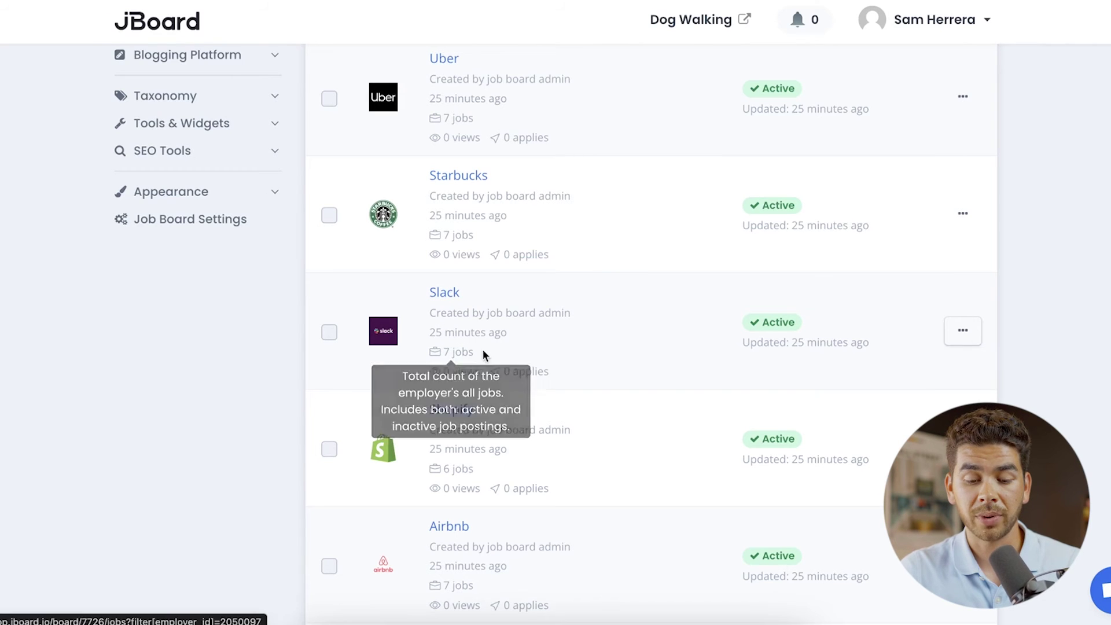
pyautogui.scroll(1, 498, 298)
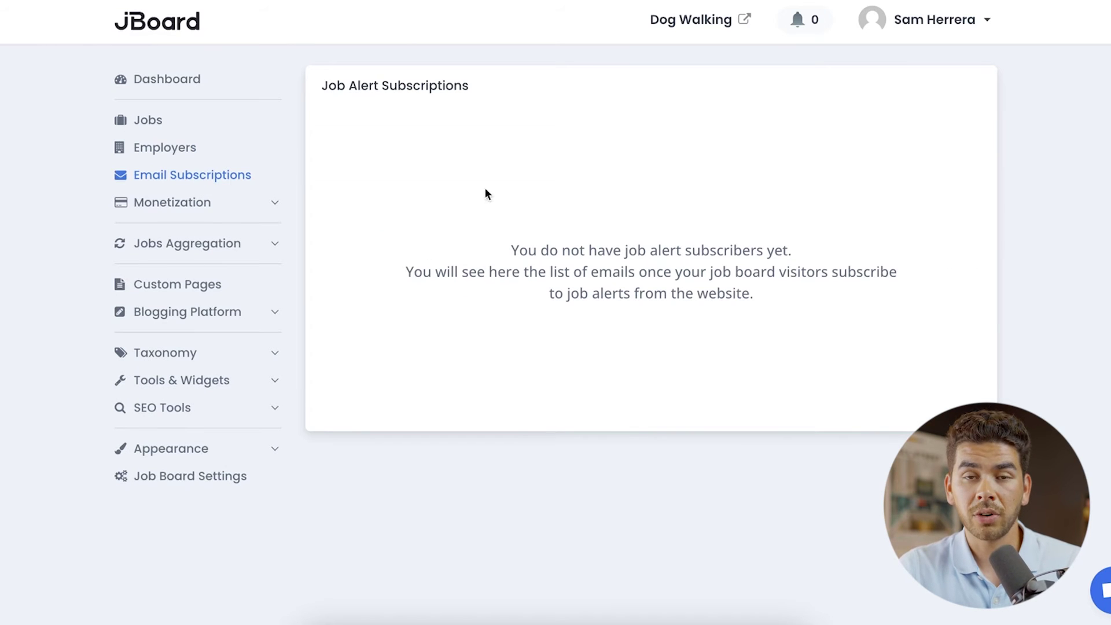
pyautogui.click(193, 205)
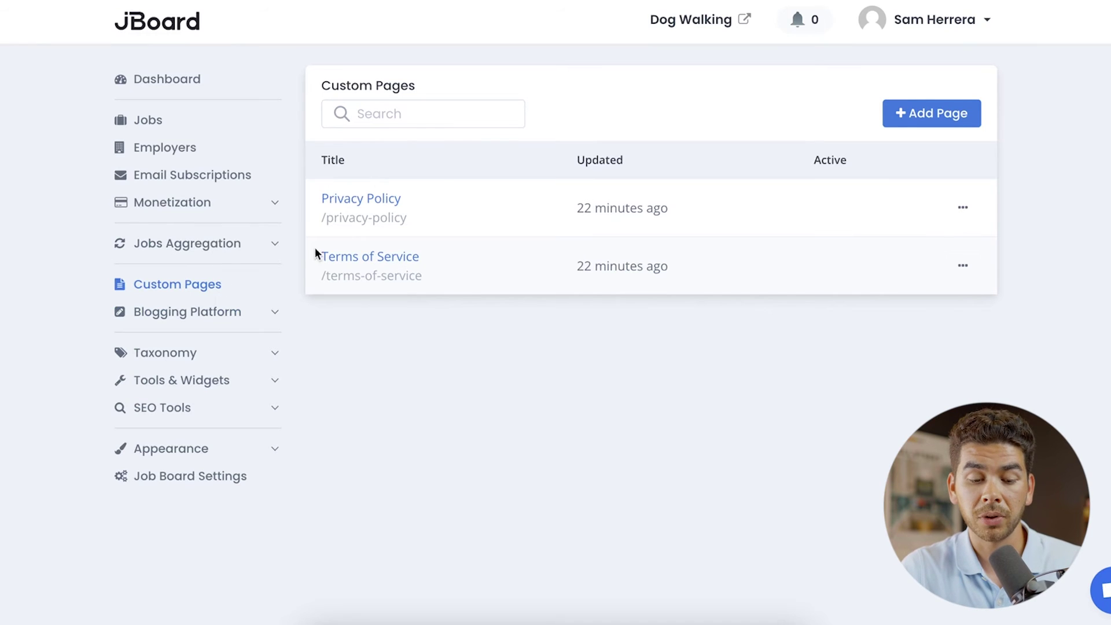
# Open the blog posts of the blogging platform and look through the list of sample articles.
pyautogui.click(217, 313)
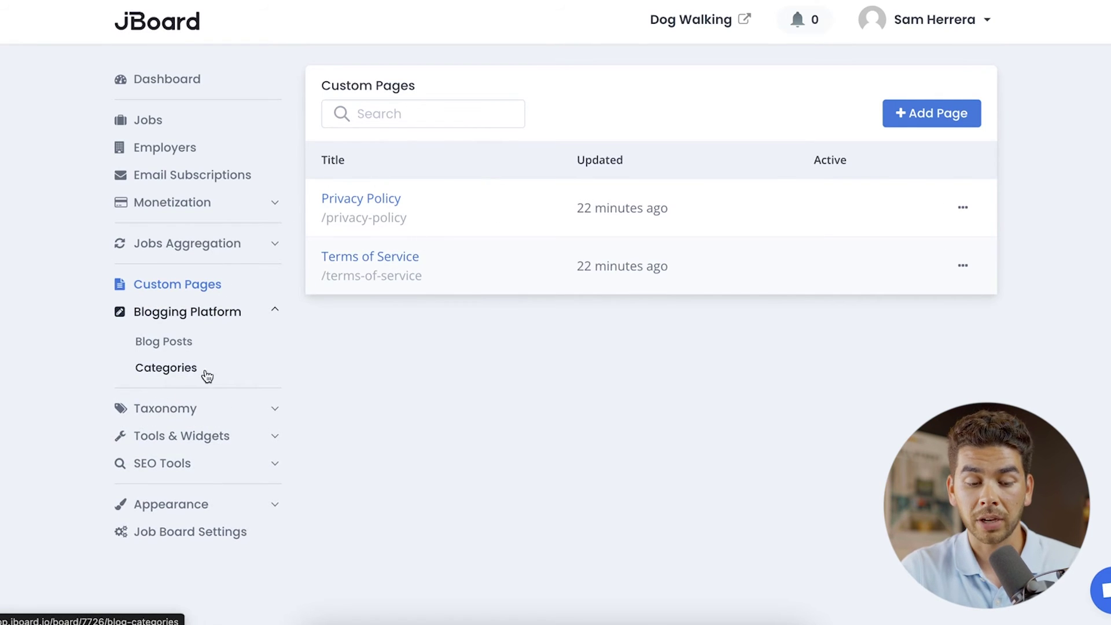
pyautogui.click(168, 344)
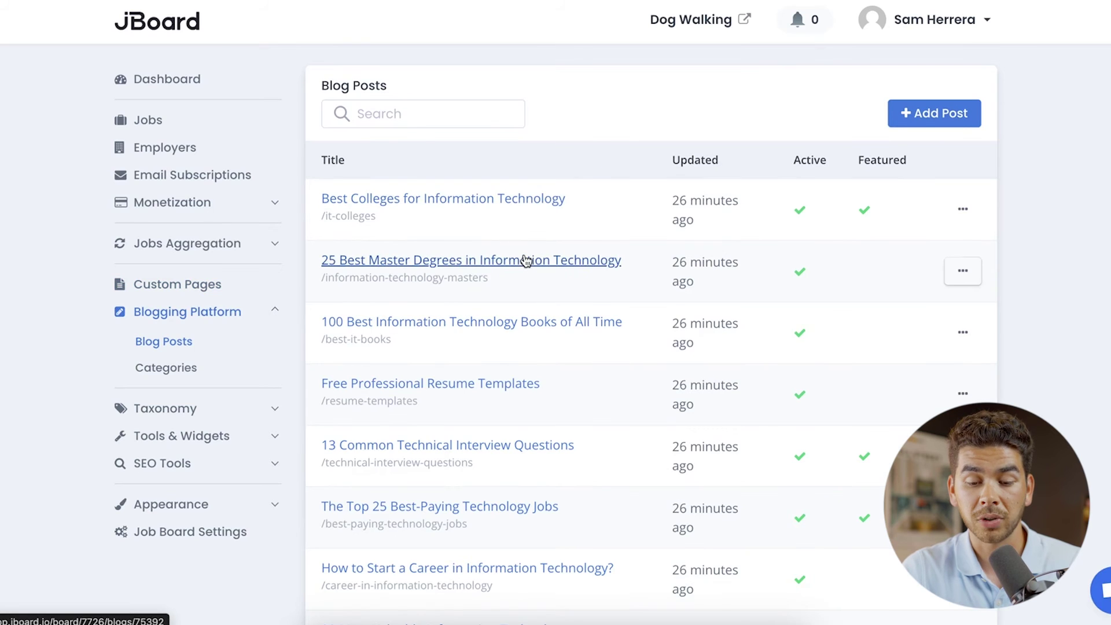
pyautogui.scroll(-3, 524, 260)
pyautogui.scroll(3, 524, 259)
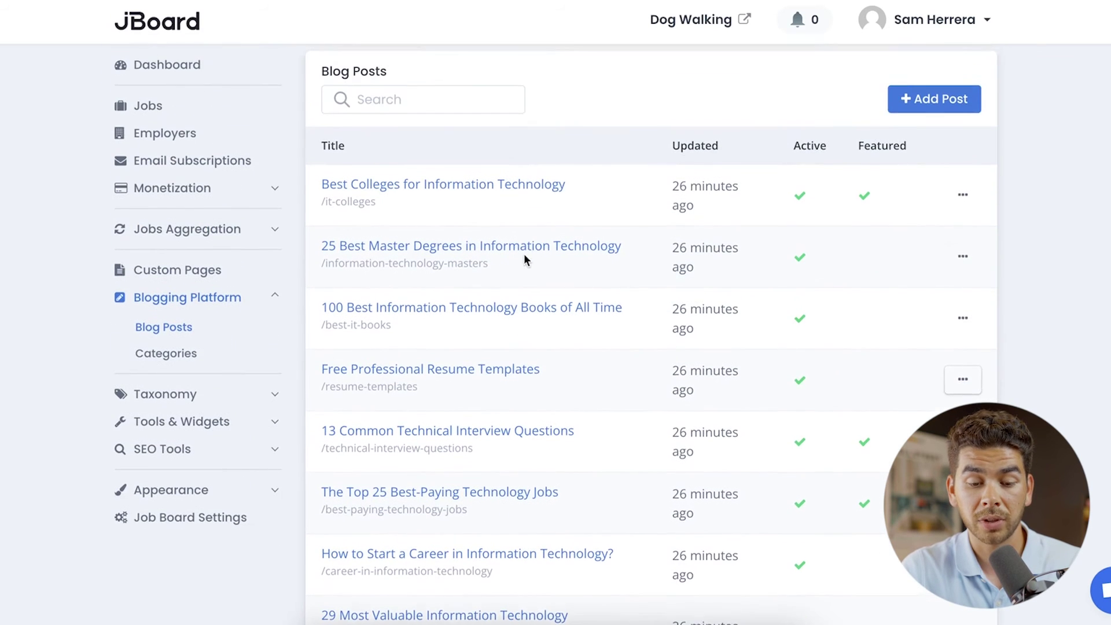
# Open the blog post "Best Colleges for Information Technology" for editing and examine its content and settings.
pyautogui.click(472, 191)
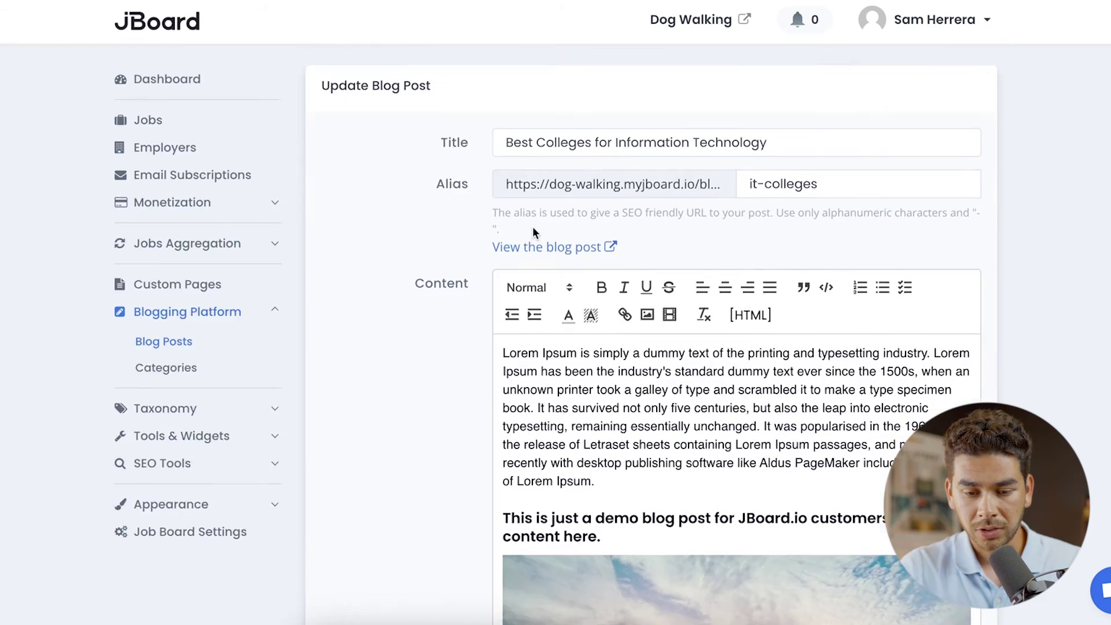
pyautogui.scroll(-5, 532, 226)
pyautogui.scroll(1, 534, 231)
pyautogui.scroll(-9, 534, 232)
pyautogui.scroll(-10, 533, 226)
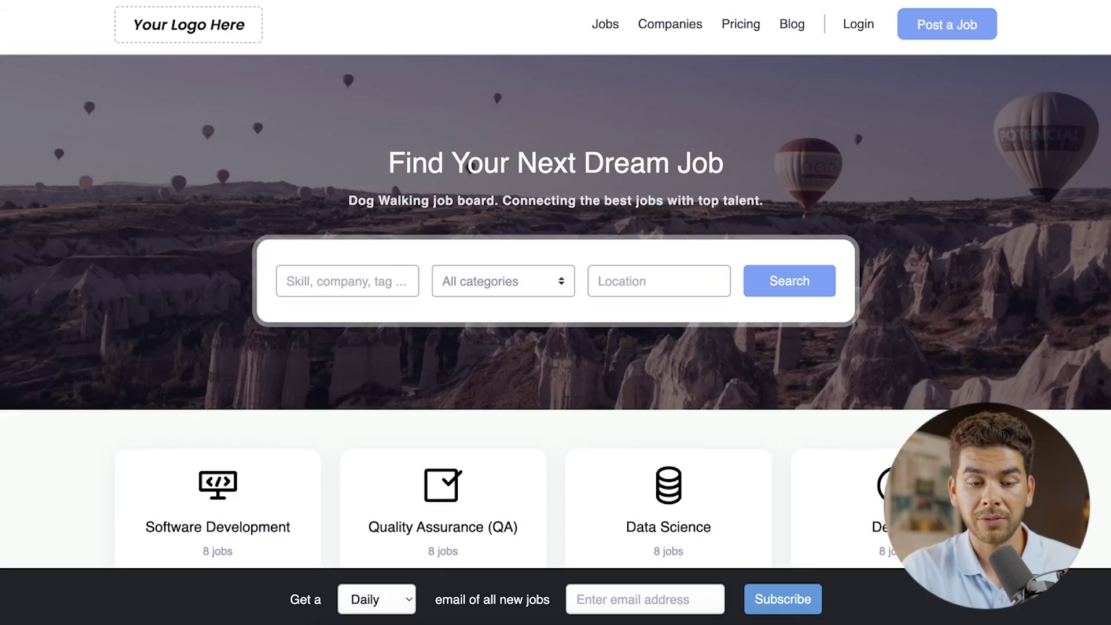
# Examine the lower sections of the public job board's home page, below the job listings.
pyautogui.scroll(-20, 555, 368)
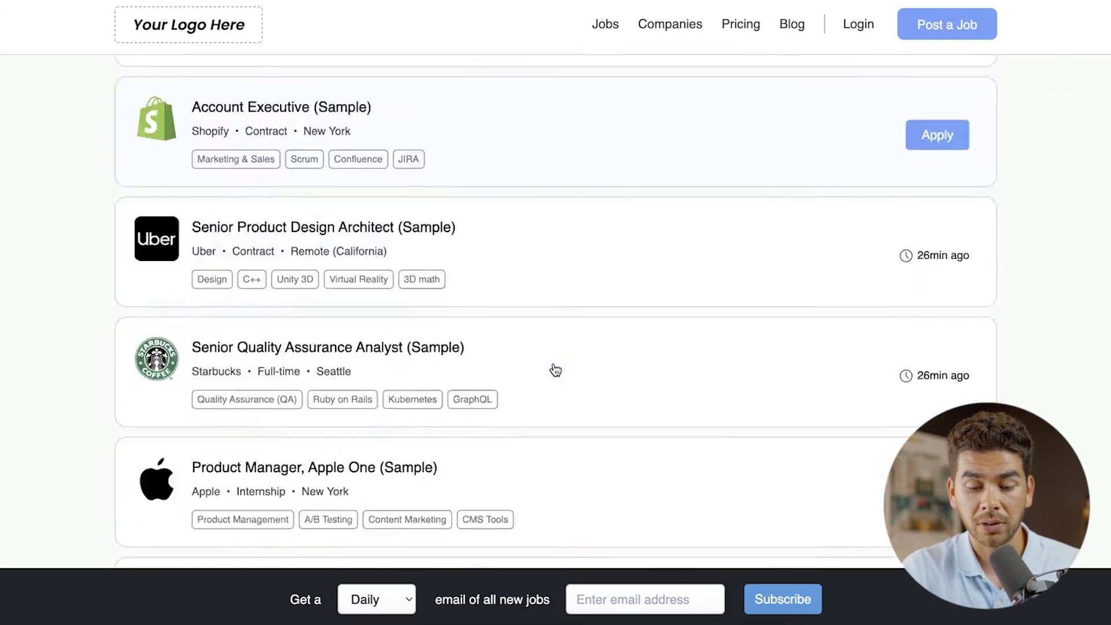
pyautogui.scroll(-10, 555, 371)
pyautogui.scroll(3, 382, 241)
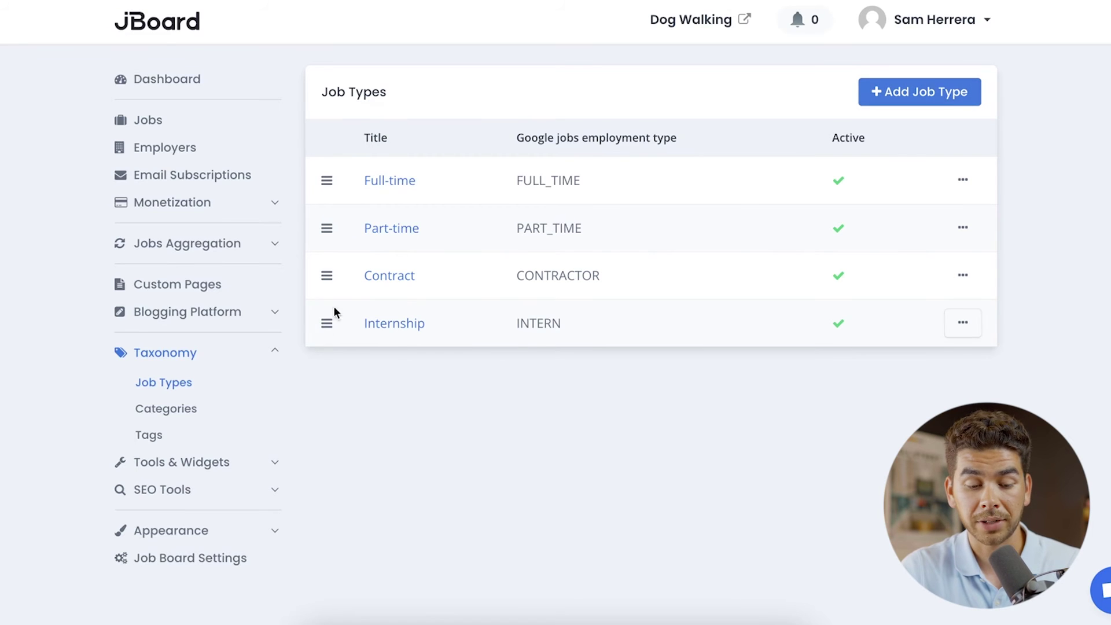
# Look over the available tools, widgets and SEO options and open the exportable job feeds.
pyautogui.click(243, 461)
pyautogui.scroll(-1, 243, 440)
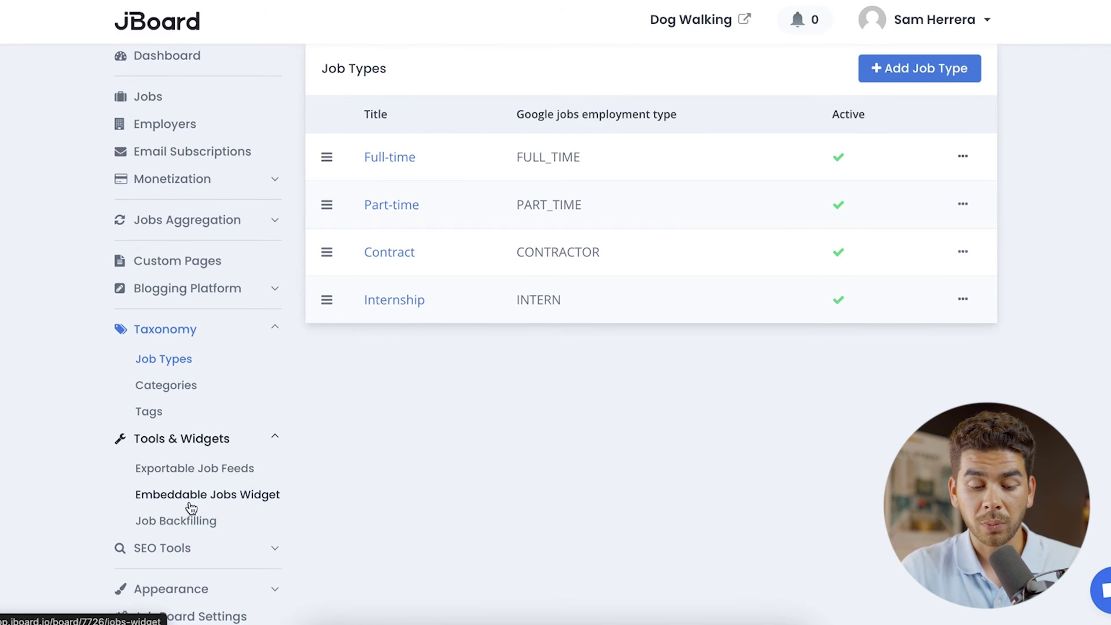
pyautogui.click(162, 548)
pyautogui.scroll(-3, 173, 547)
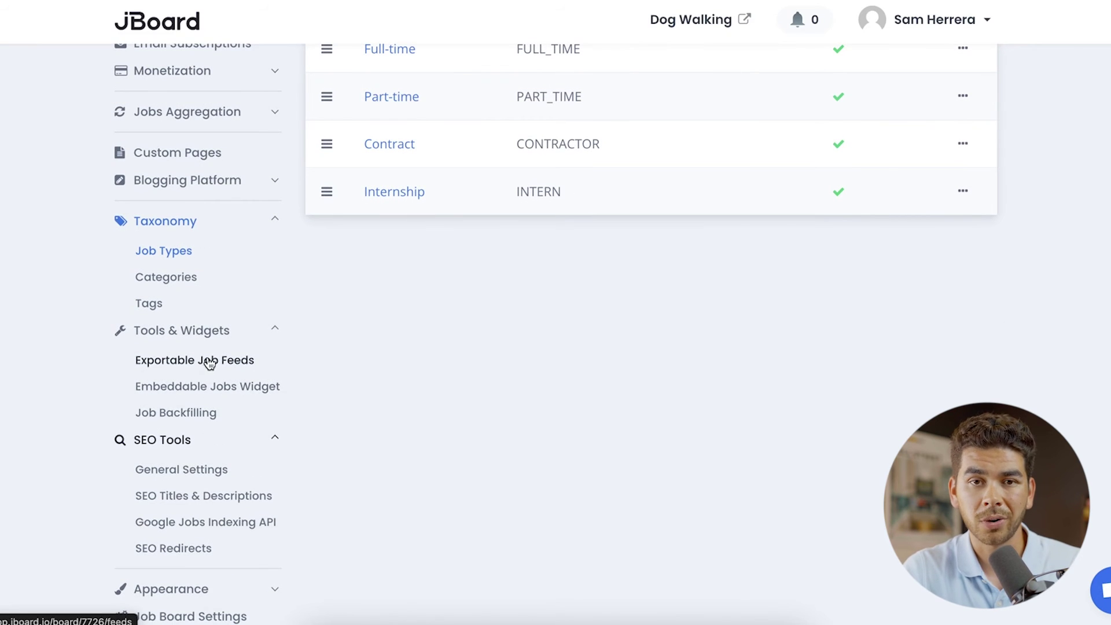
pyautogui.click(206, 362)
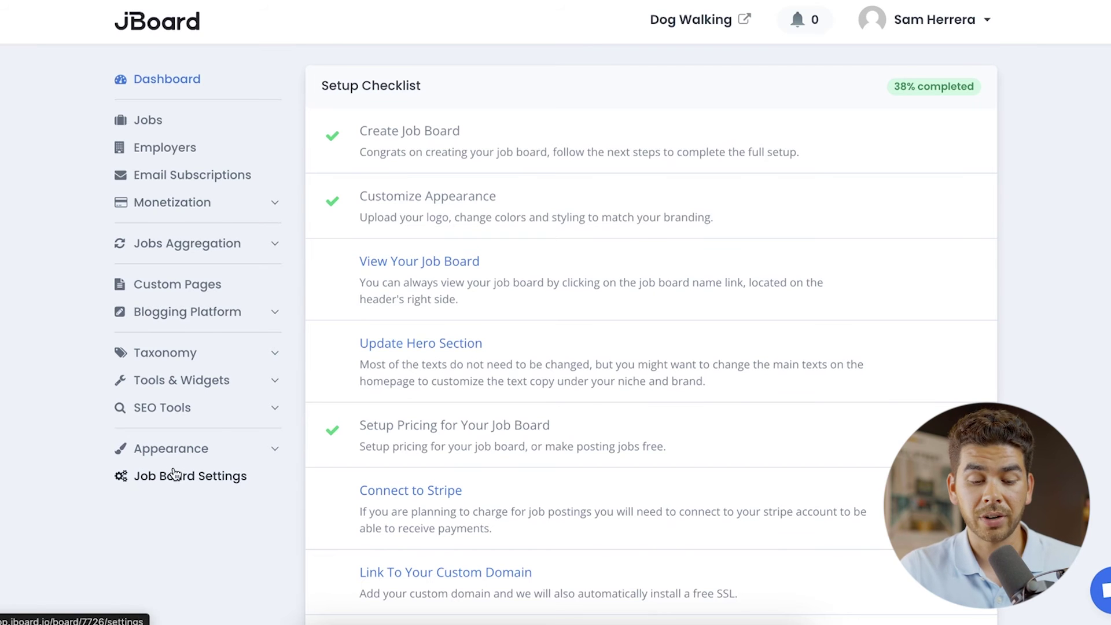
# Open the job board settings and review the general and email sending profile settings.
pyautogui.click(189, 475)
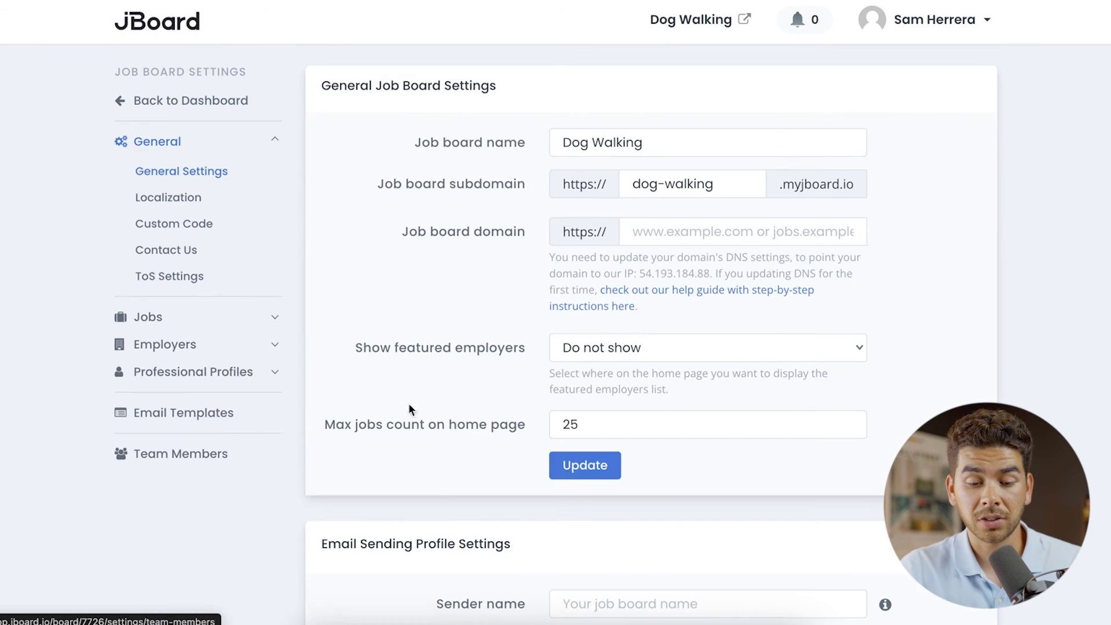
pyautogui.scroll(-1, 501, 210)
pyautogui.scroll(1, 501, 210)
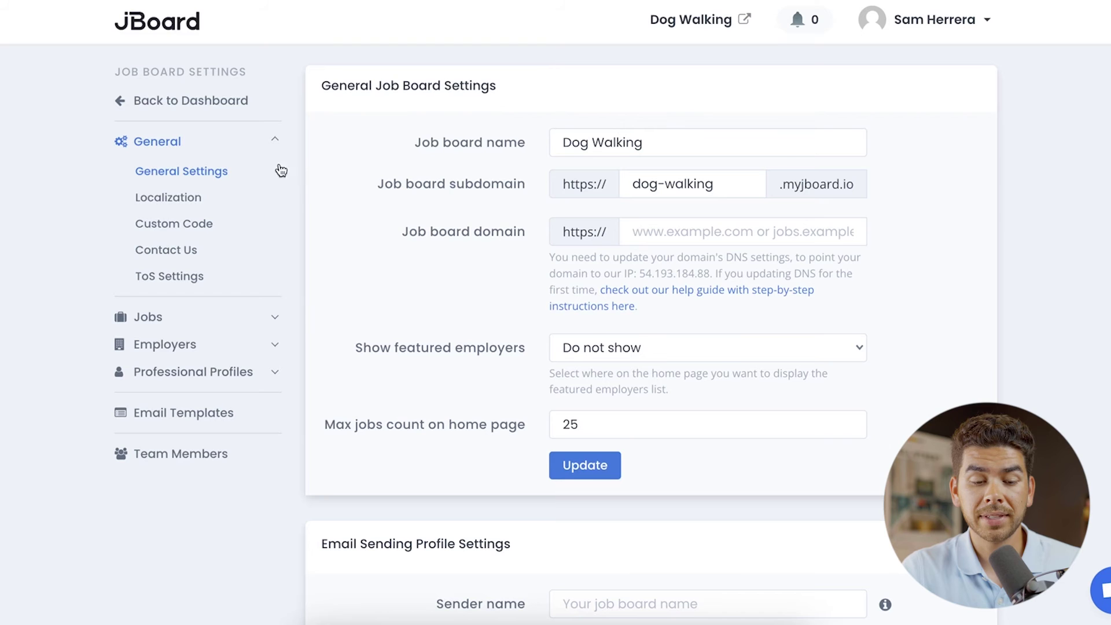
# Open the email templates and review the notifications sent to employers.
pyautogui.click(169, 414)
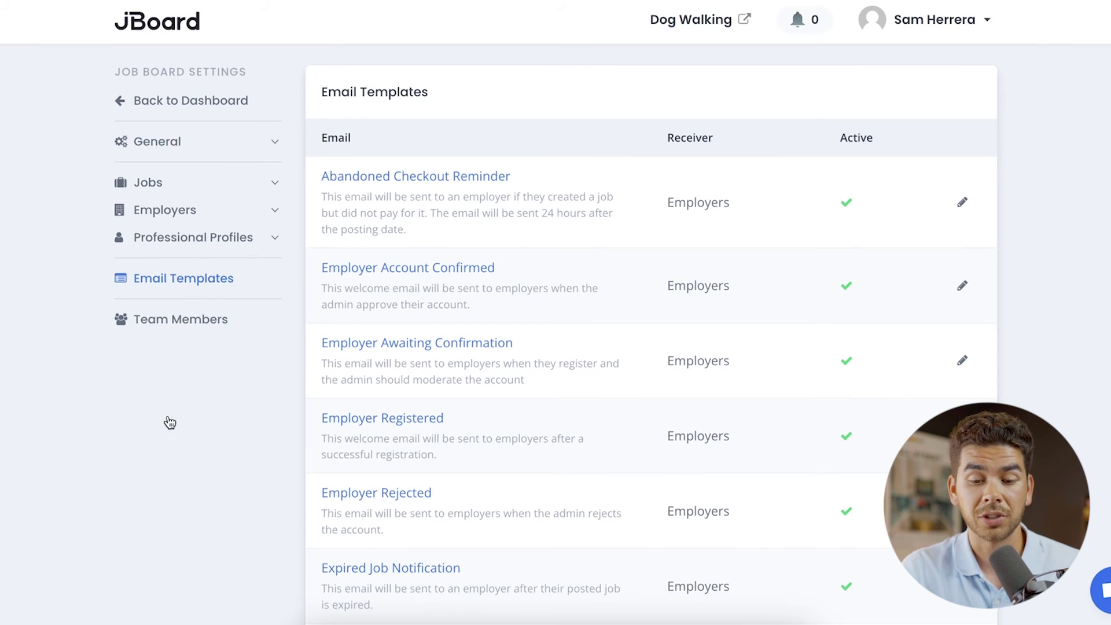
pyautogui.scroll(-12, 522, 276)
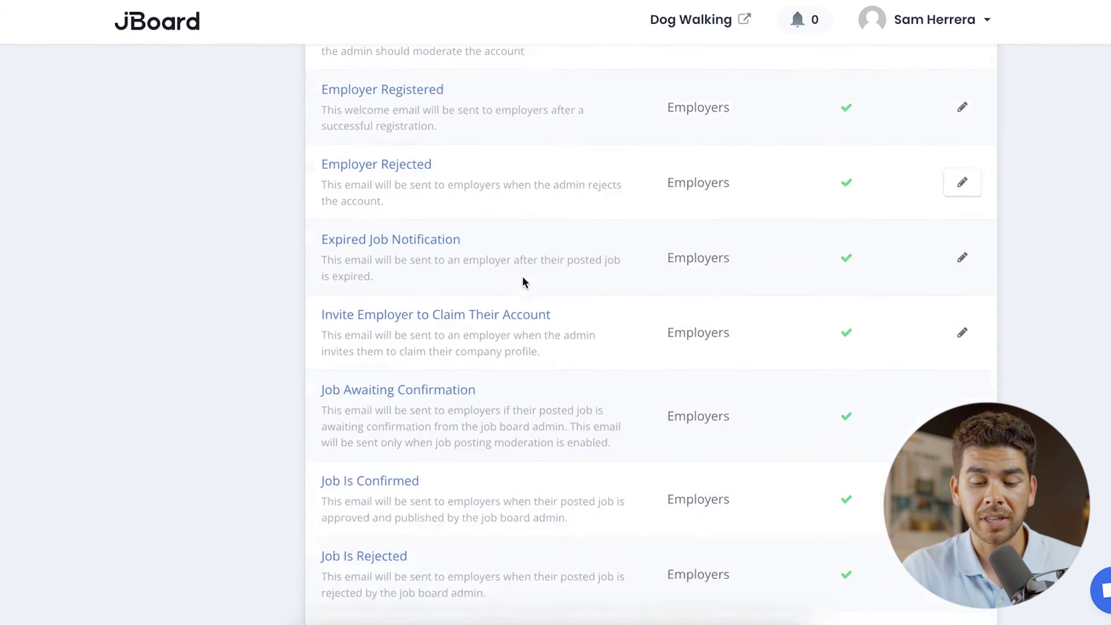
pyautogui.scroll(-6, 522, 276)
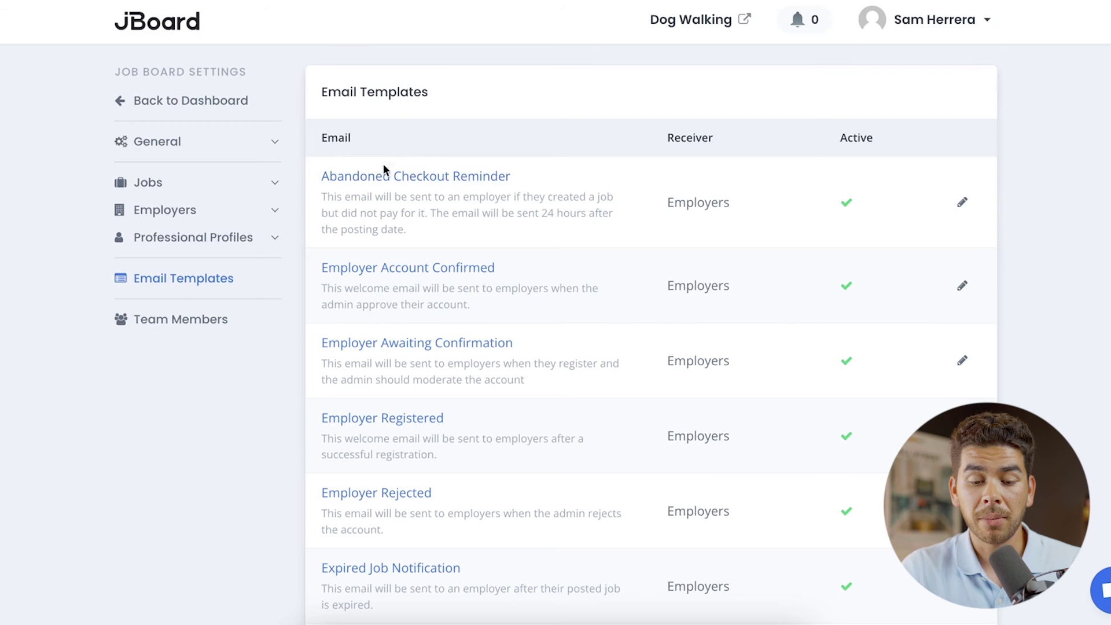
pyautogui.scroll(-4, 500, 222)
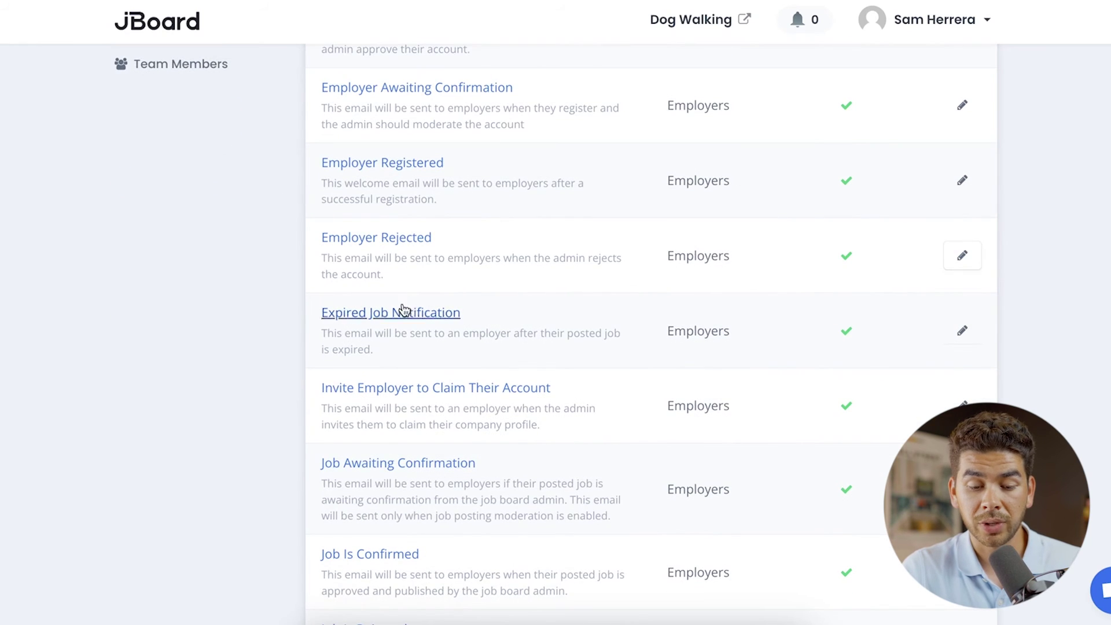
pyautogui.scroll(-3, 482, 336)
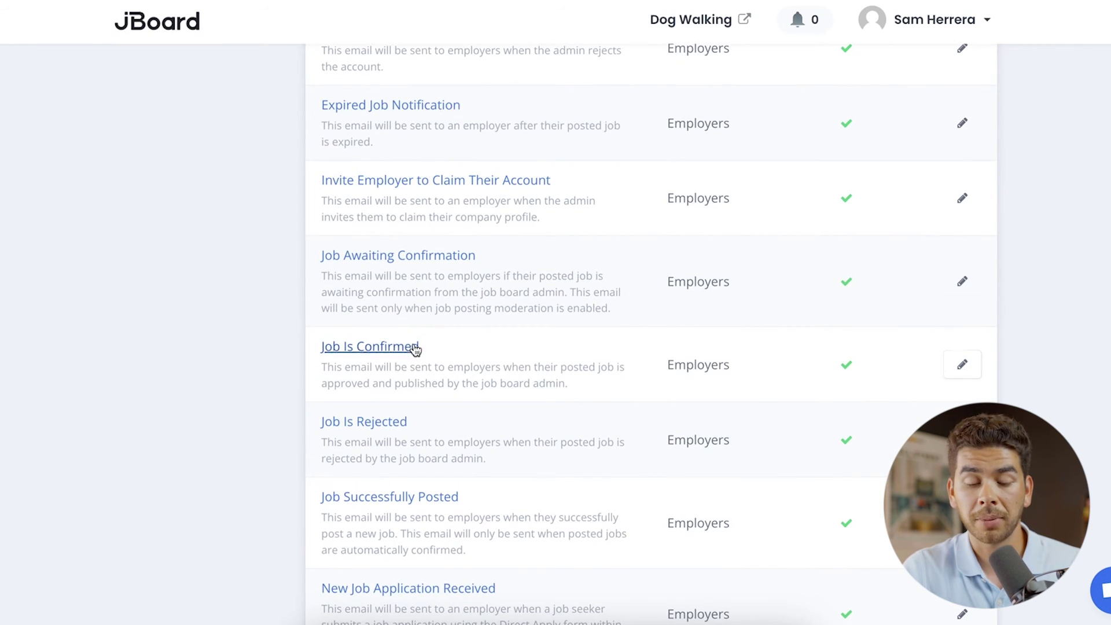
pyautogui.scroll(-2, 405, 334)
pyautogui.scroll(-3, 396, 332)
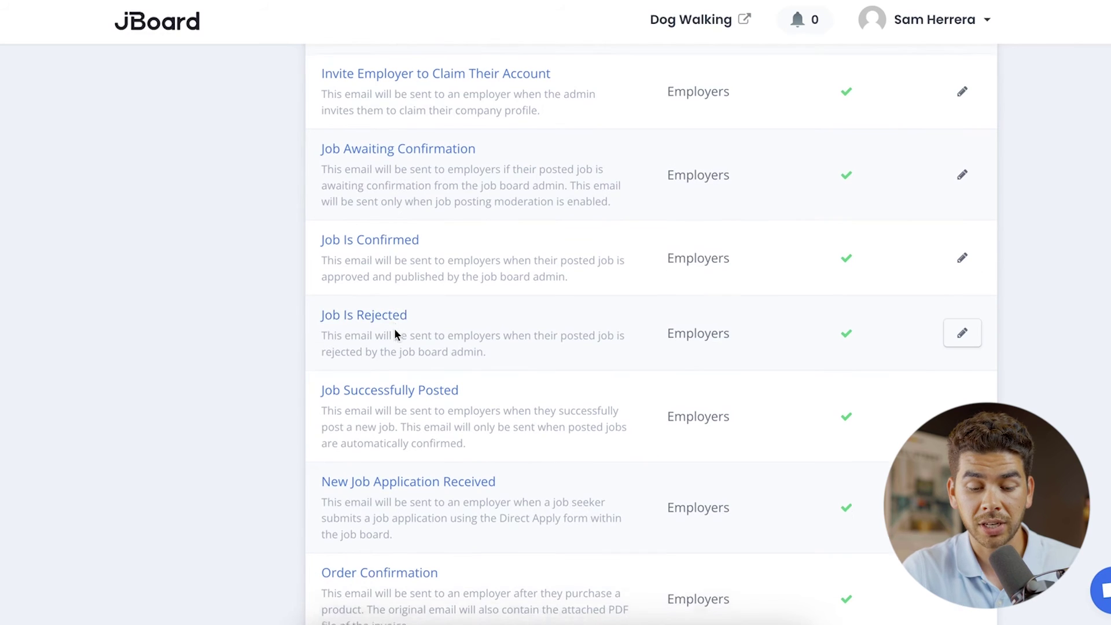
# Open the Order Confirmation email template for employers and review its body and sending options.
pyautogui.scroll(-1, 394, 328)
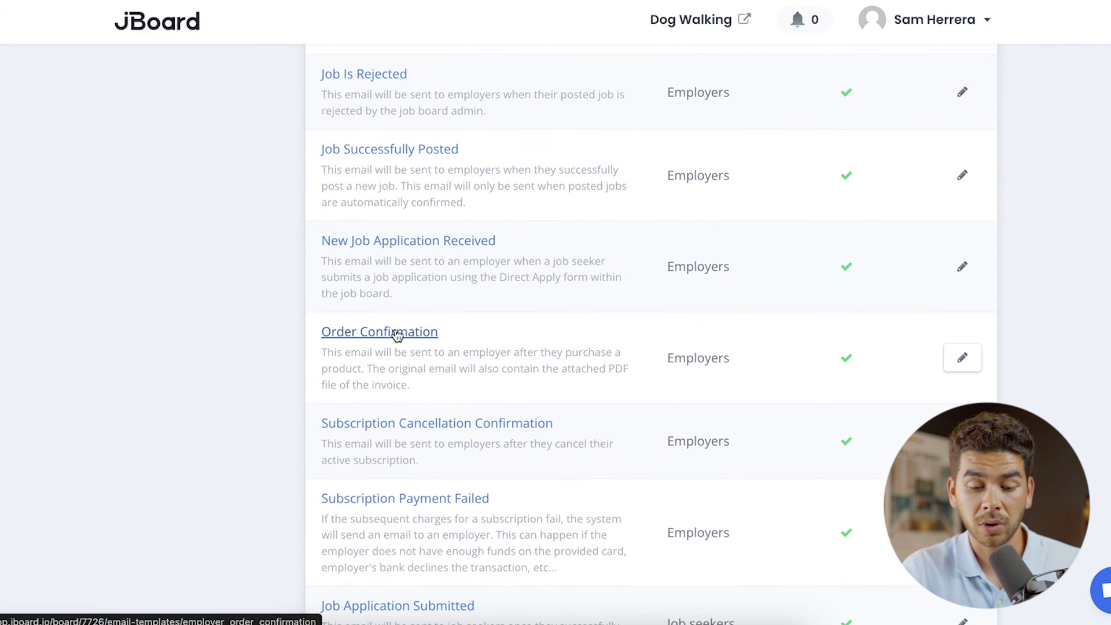
pyautogui.click(397, 336)
pyautogui.scroll(-4, 623, 404)
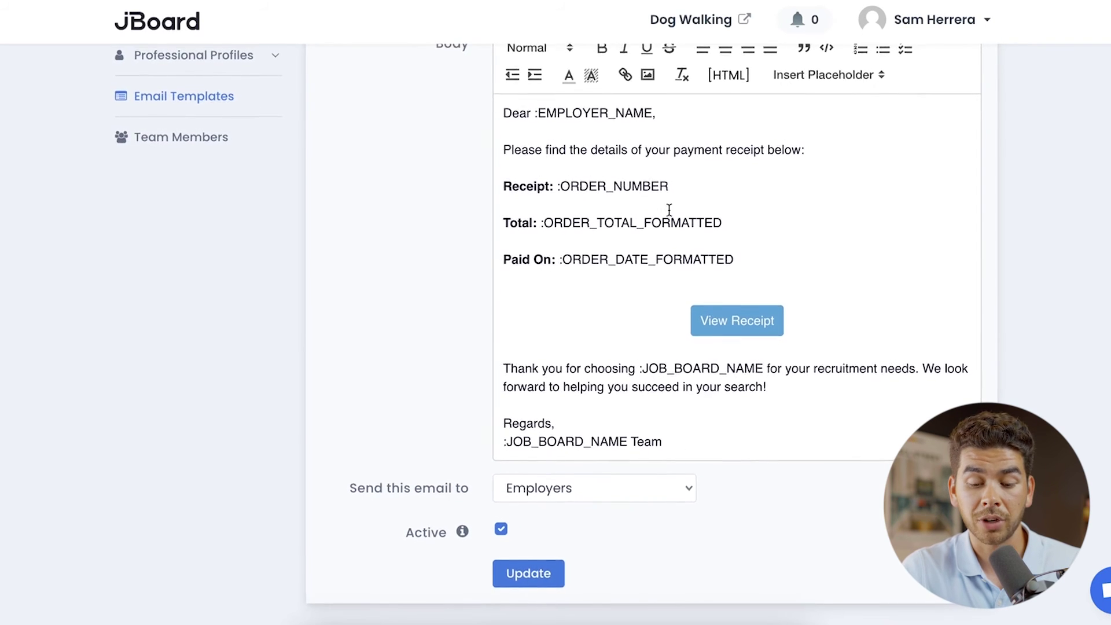
# Return to the email templates list and review the notifications sent to job seekers and users.
pyautogui.hotkey('alt', 'Left')
pyautogui.scroll(-5, 416, 295)
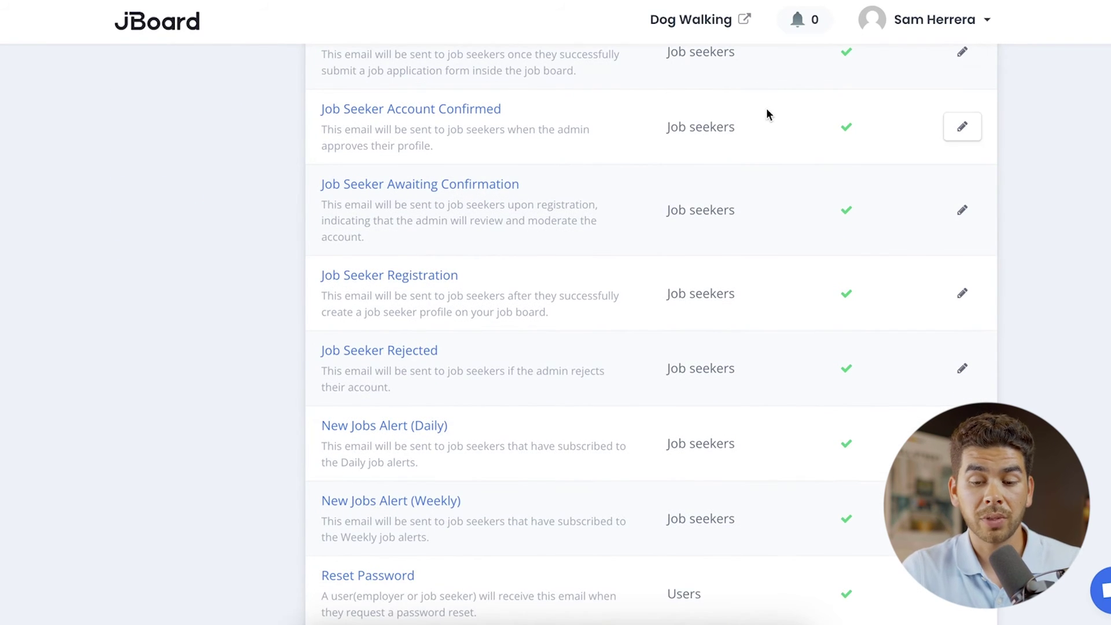
pyautogui.scroll(-1, 767, 109)
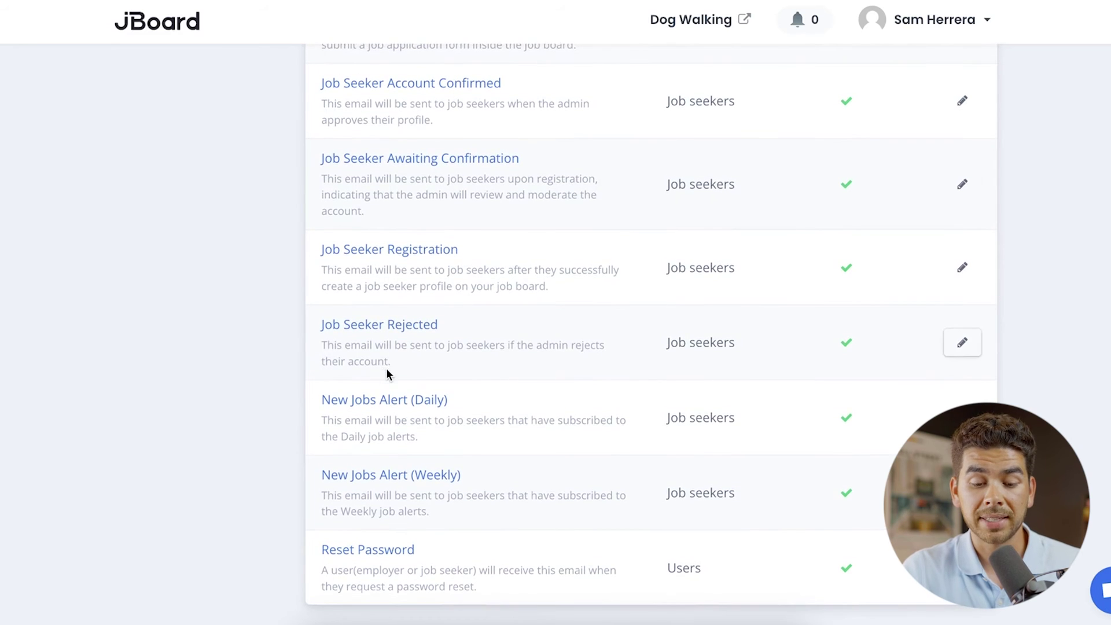
pyautogui.scroll(15, 385, 373)
pyautogui.scroll(2, 387, 375)
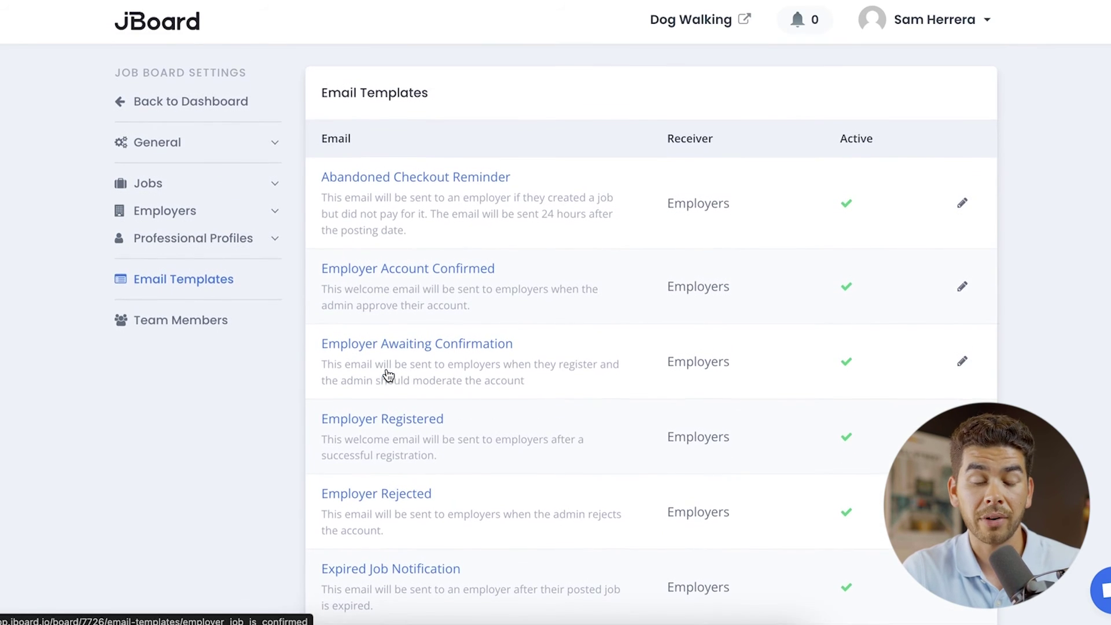
# View the job board's team members, revisit the email templates list and go back to the team members.
pyautogui.click(181, 319)
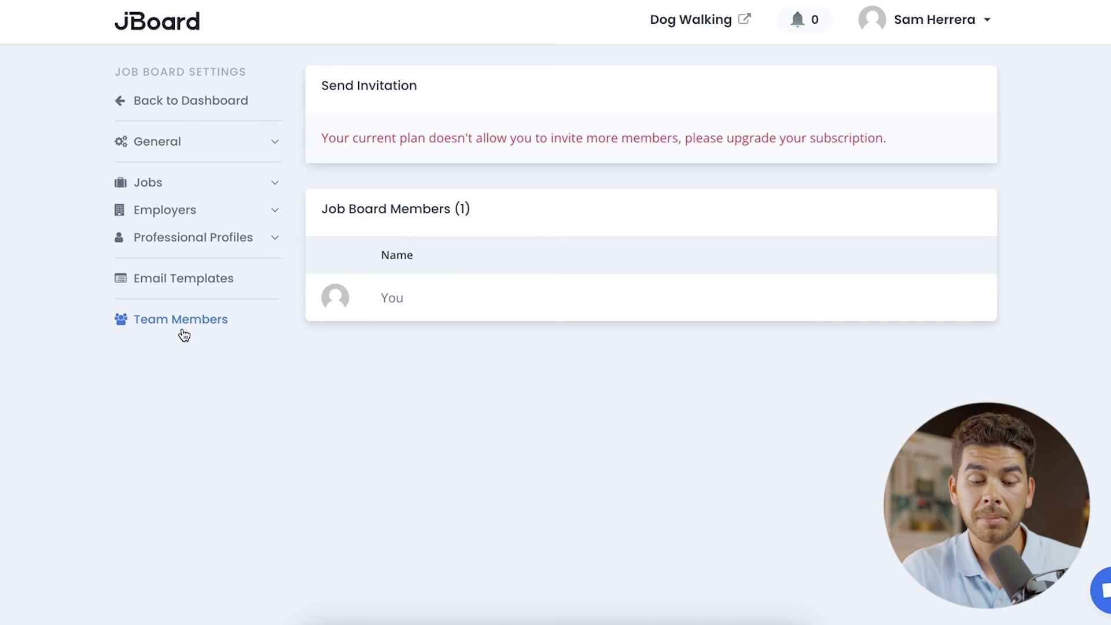
pyautogui.click(191, 283)
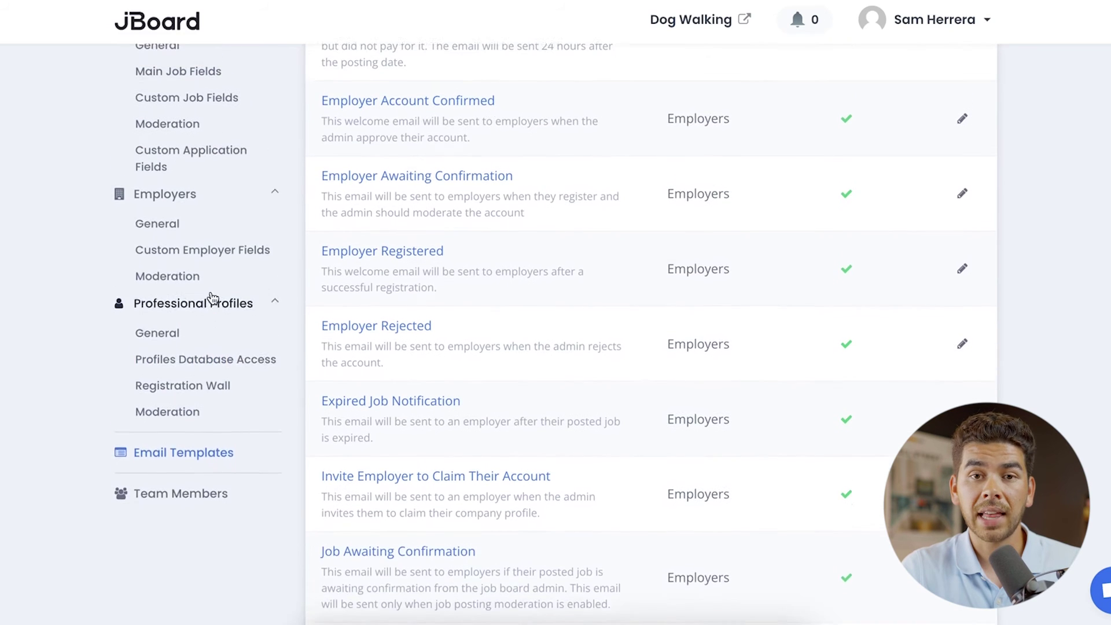
pyautogui.click(182, 507)
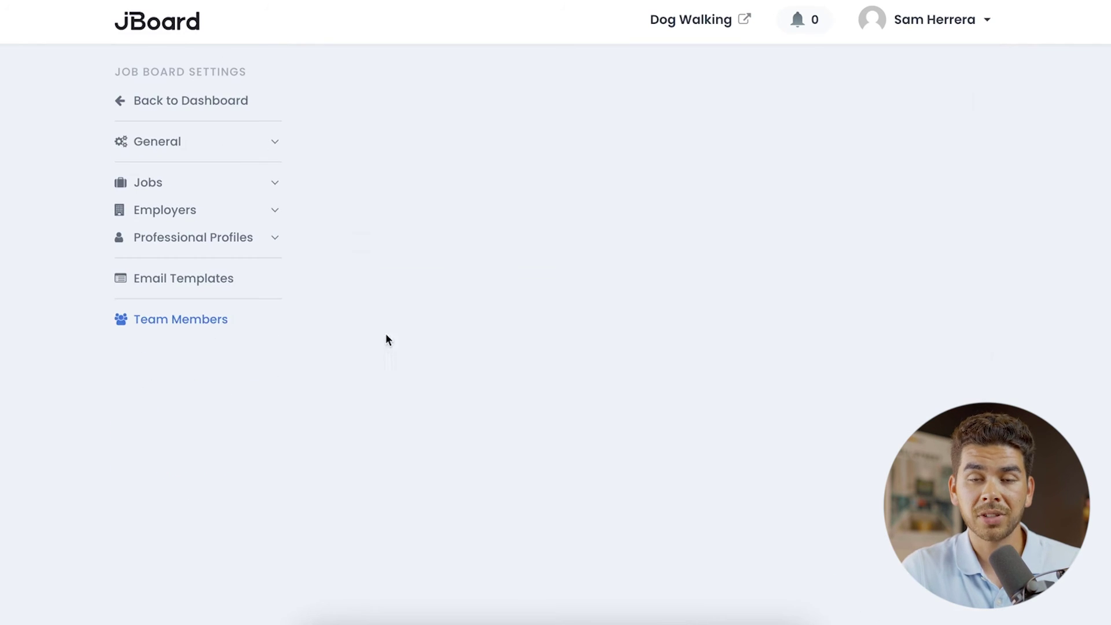